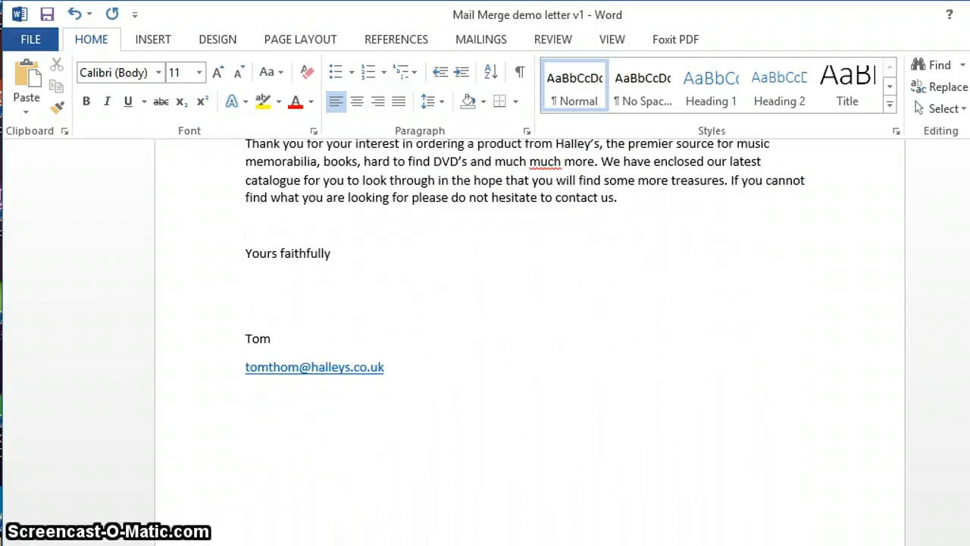
Examine the letter from the sender's address and date through the client placeholders and body text to the closing signature
scroll(525, 322, up, 10)
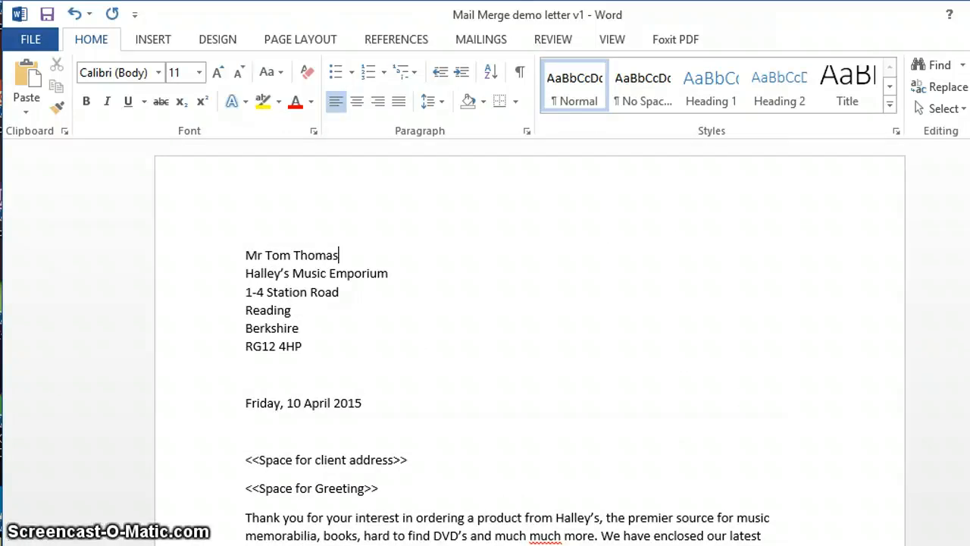
scroll(525, 334, down, 5)
scroll(525, 333, up, 5)
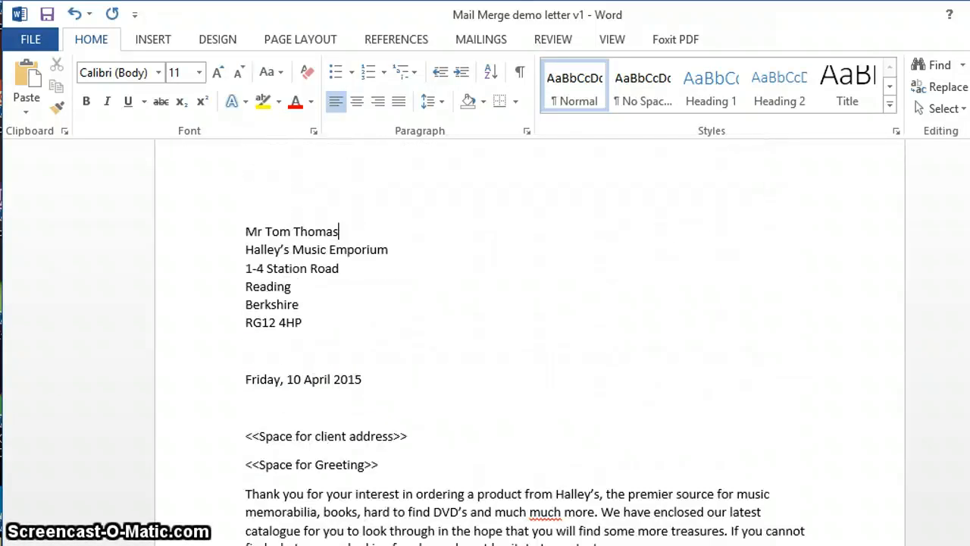
scroll(530, 341, up, 1)
click(596, 228)
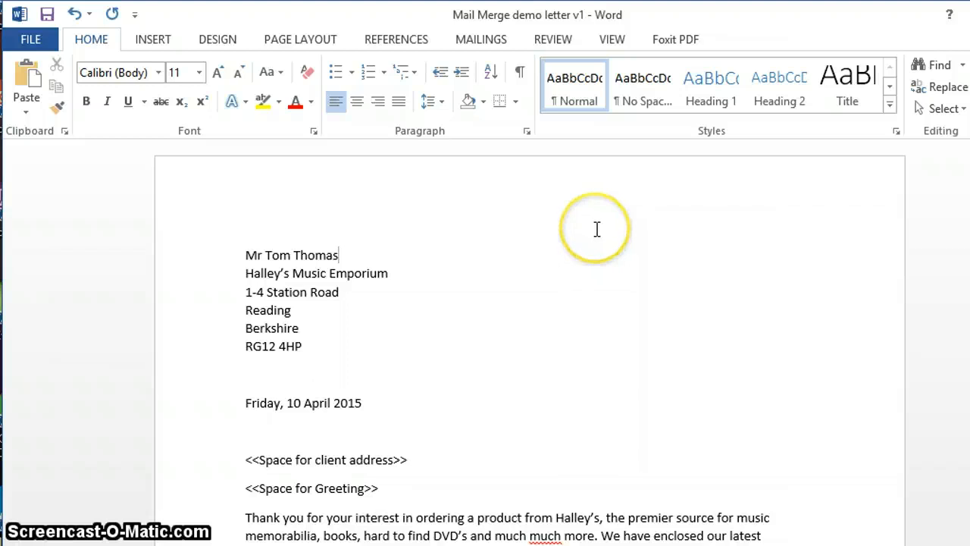
click(532, 342)
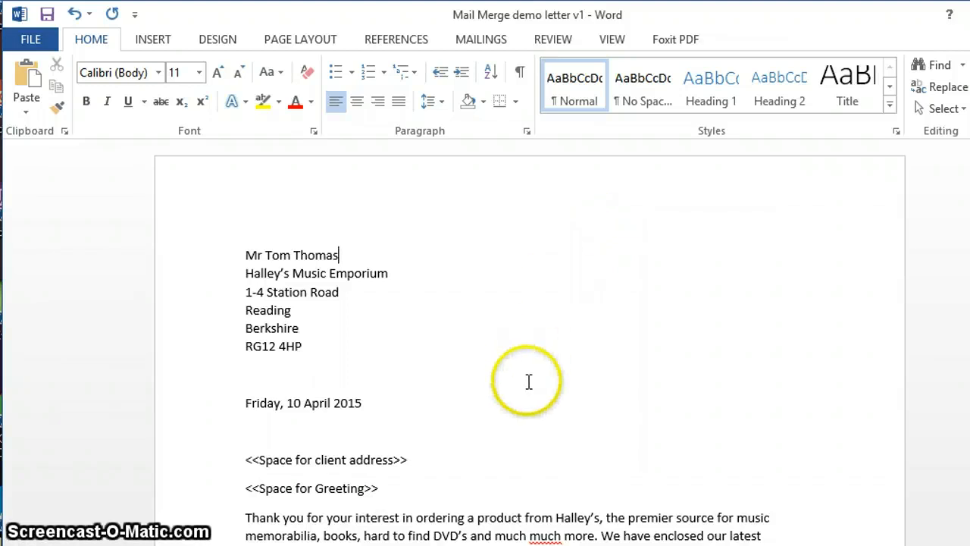
click(691, 353)
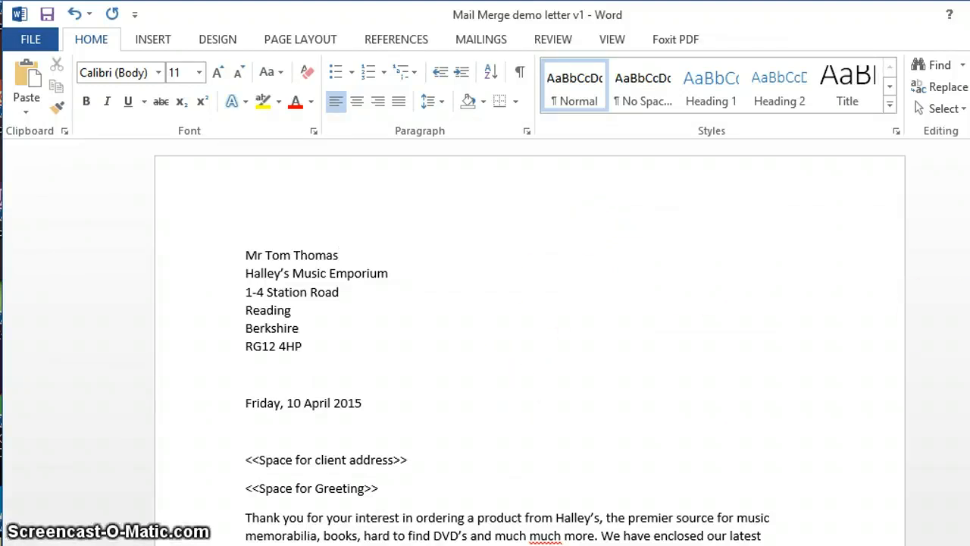
scroll(485, 341, down, 2)
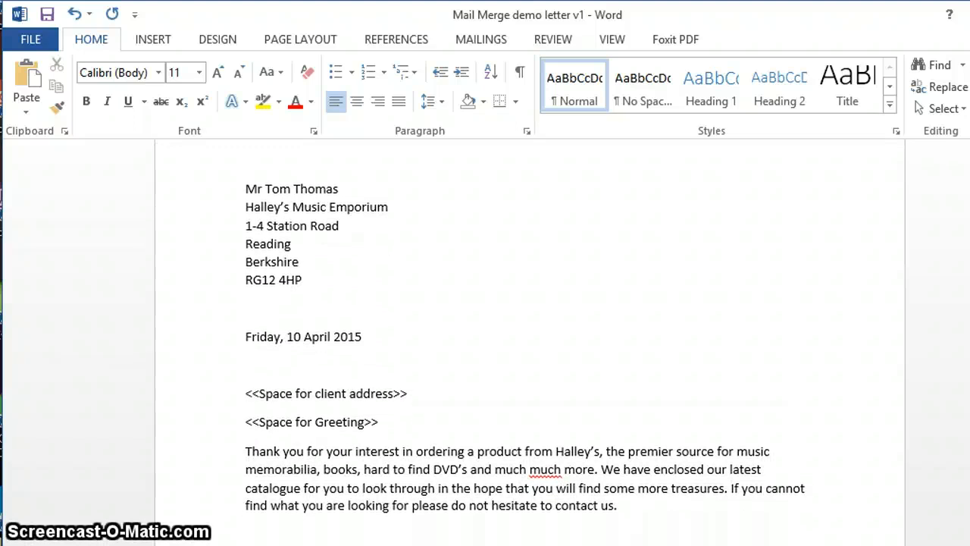
scroll(485, 341, up, 2)
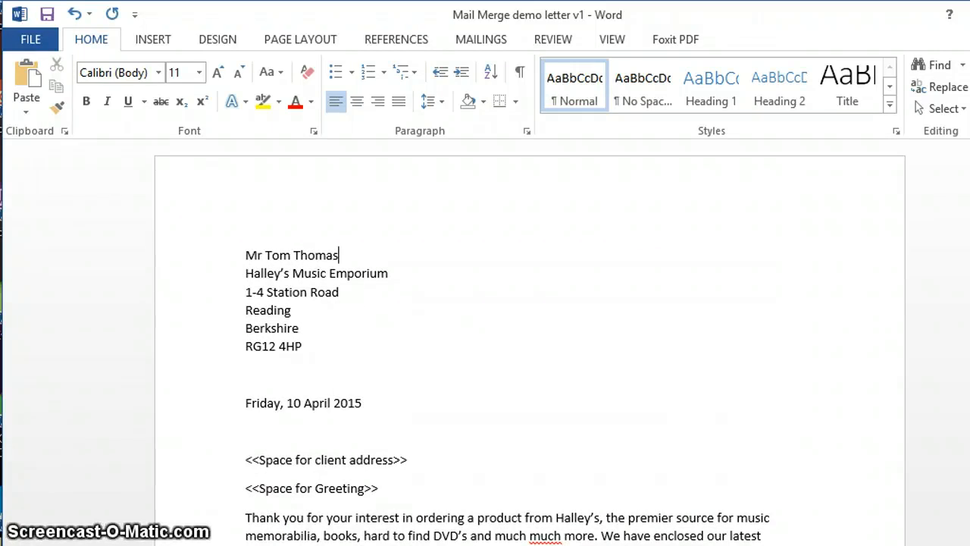
scroll(913, 380, down, 3)
scroll(524, 337, down, 6)
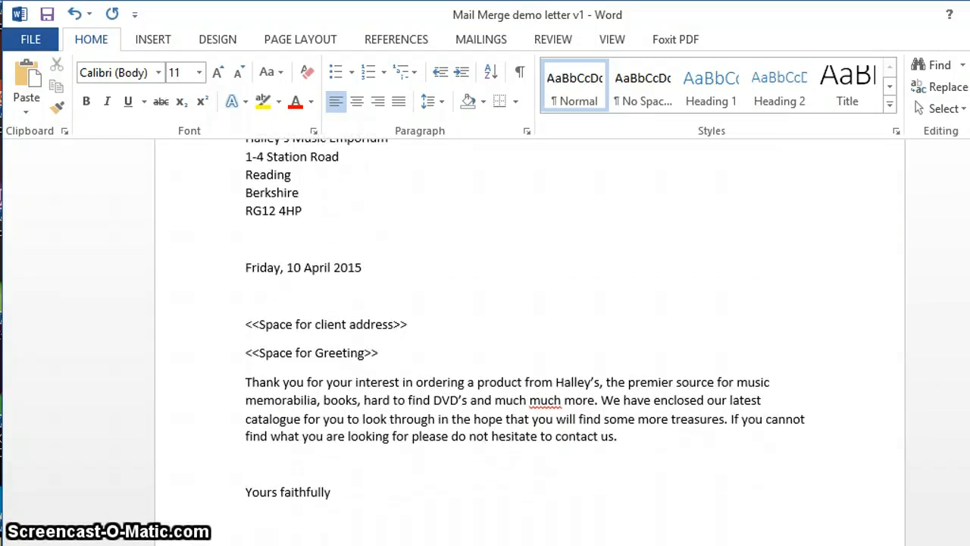
scroll(524, 338, up, 9)
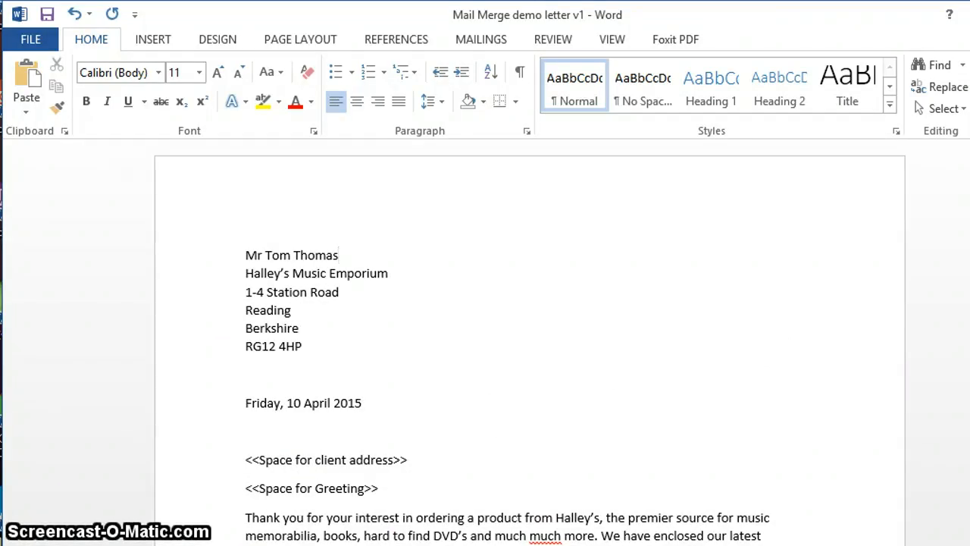
scroll(524, 337, down, 6)
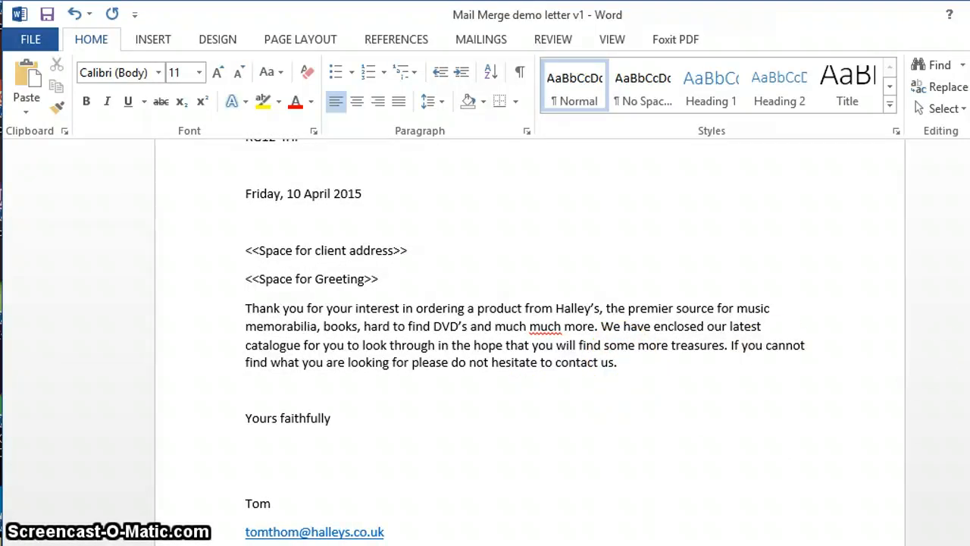
scroll(524, 337, down, 3)
scroll(523, 338, up, 5)
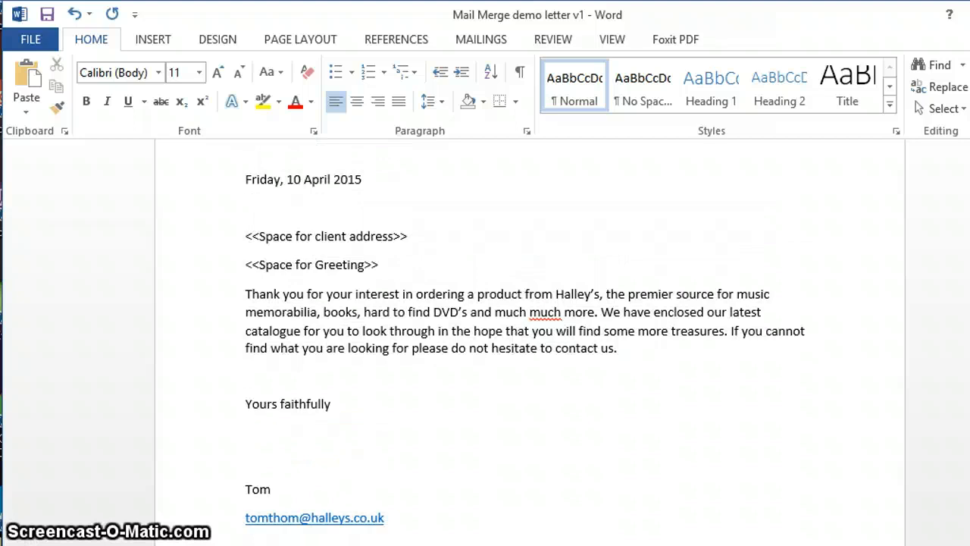
scroll(524, 337, up, 1)
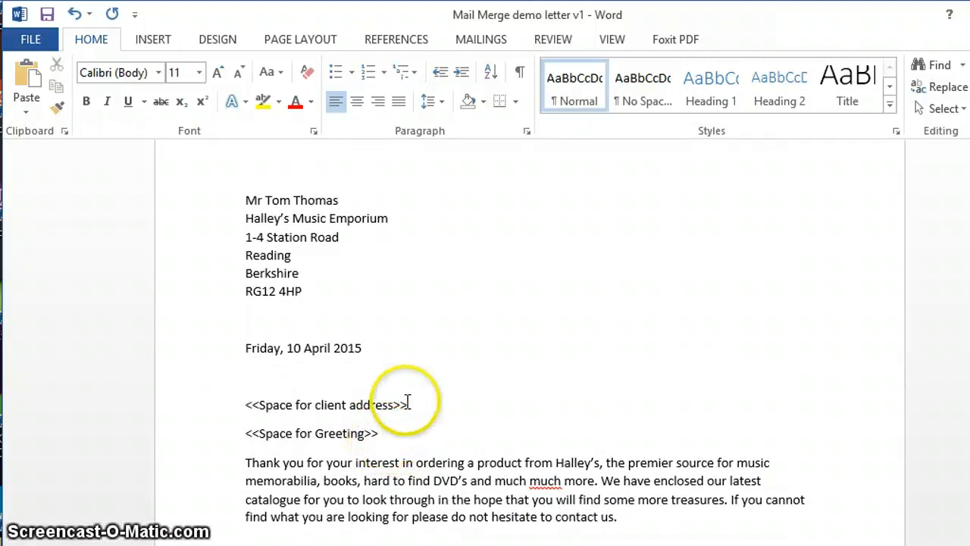
Highlight the placeholder lines for the client address and the greeting, first individually and then both together
drag(415, 402, 227, 412)
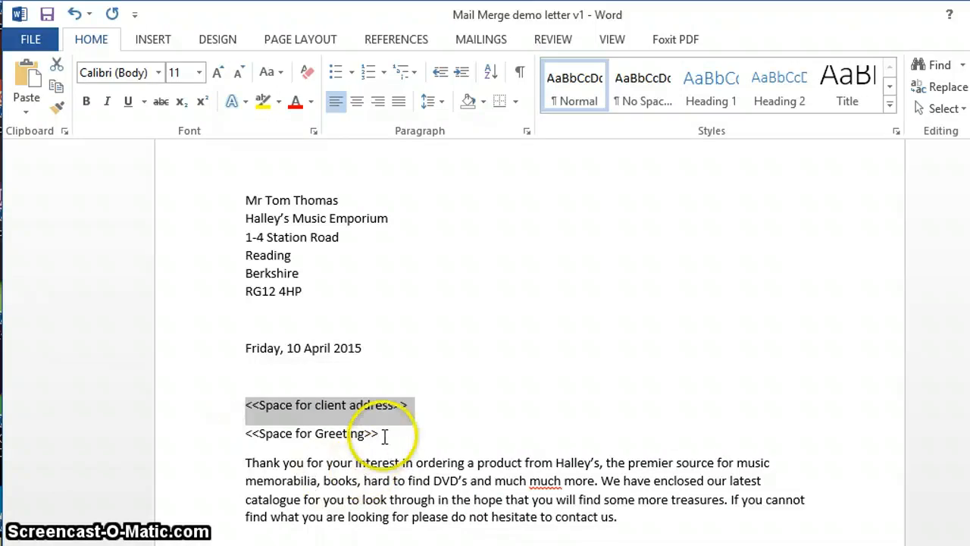
drag(383, 432, 250, 430)
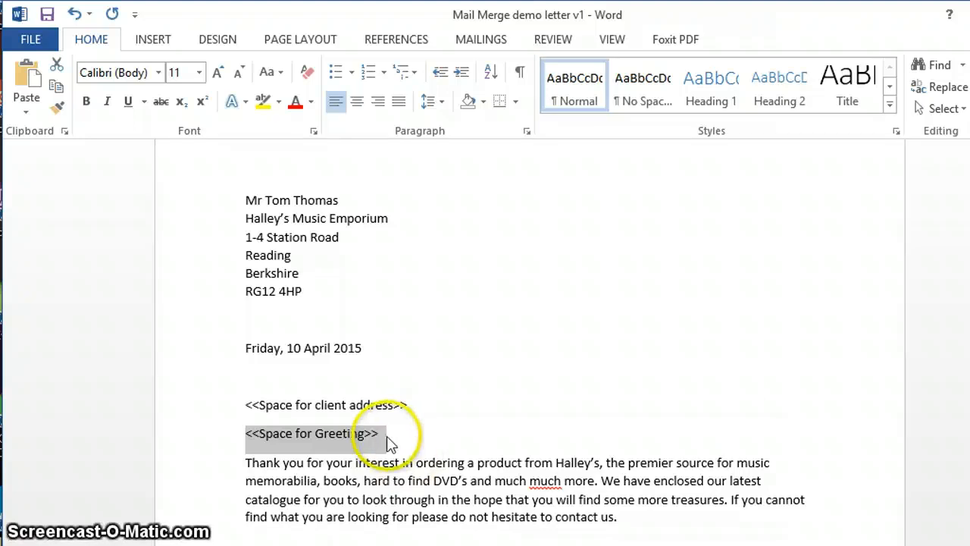
drag(385, 434, 243, 409)
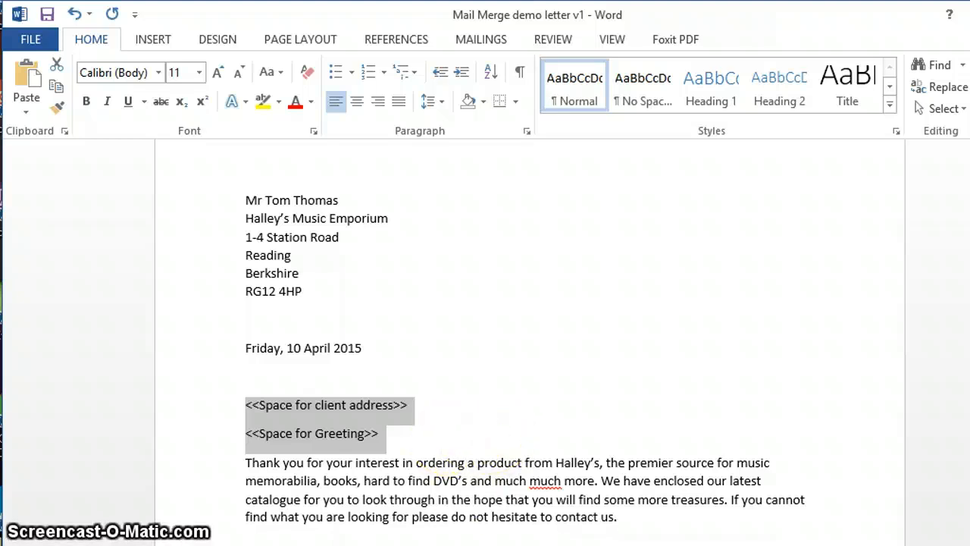
Switch to the Mail Merge demo workbook in Excel and examine the header row and the first recipient's title
key(alt+Tab)
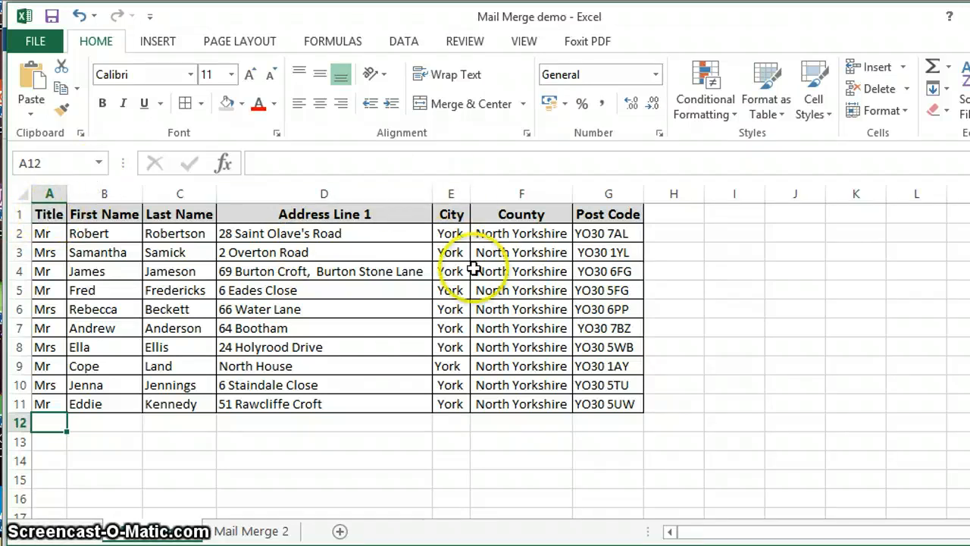
click(15, 214)
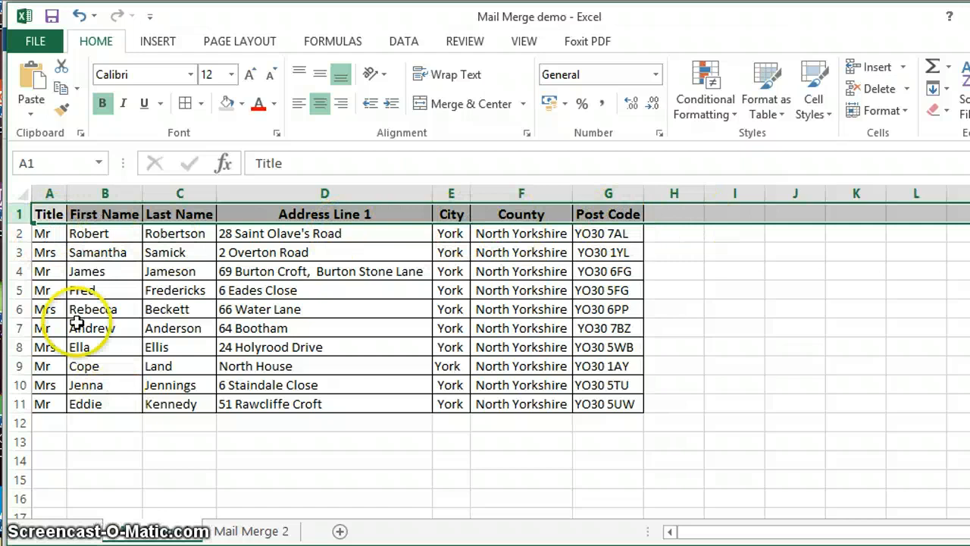
click(41, 234)
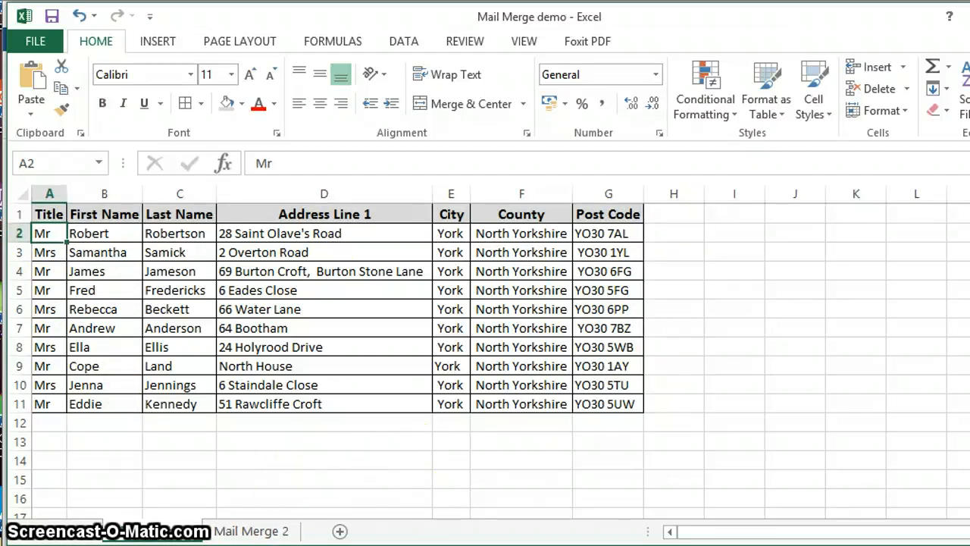
Switch back to the letter in Word, open the Step-by-Step Mail Merge Wizard and return it to the document type stage
key(alt+Tab)
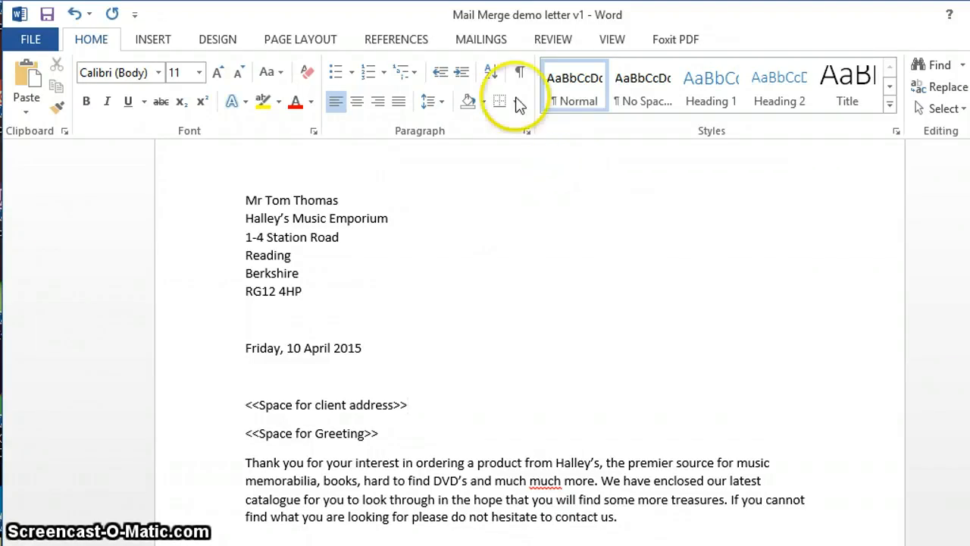
click(482, 40)
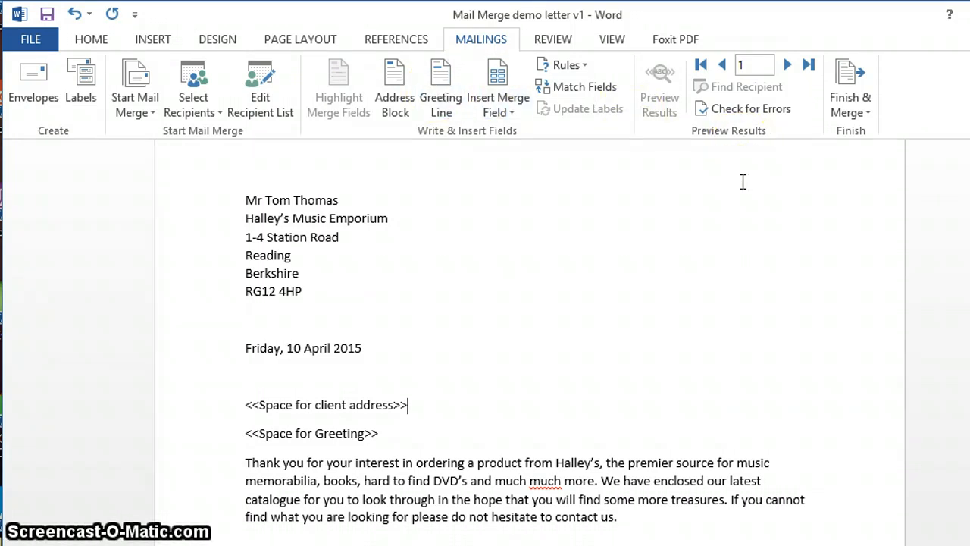
click(149, 121)
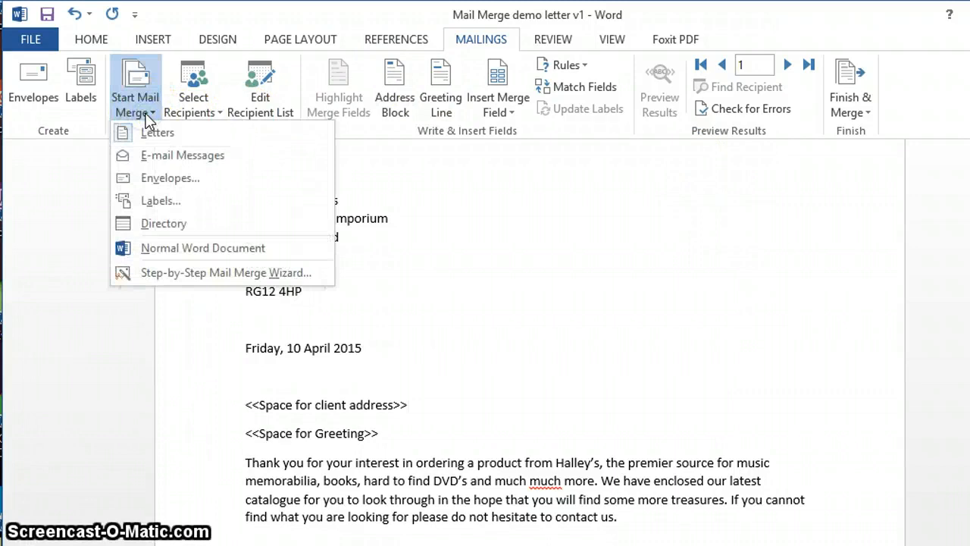
click(186, 273)
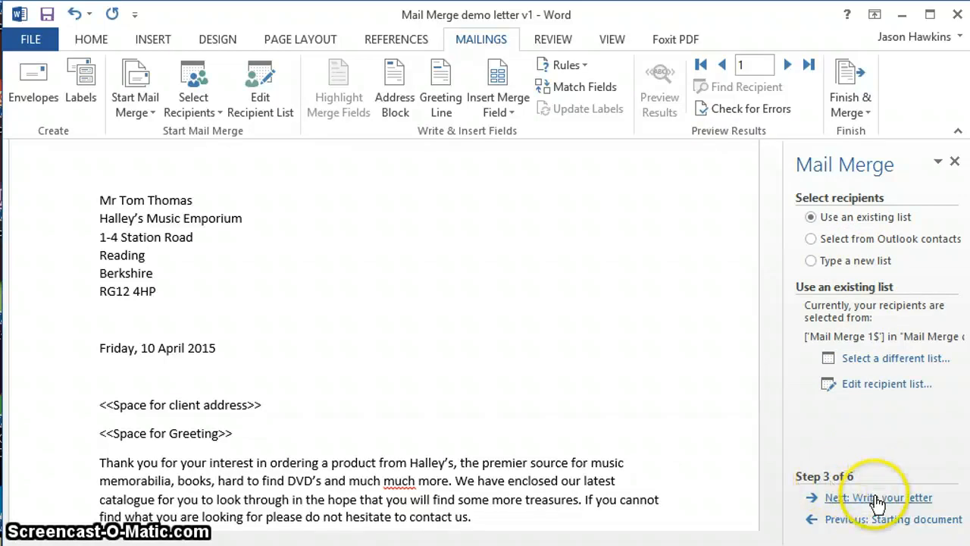
click(870, 520)
click(872, 520)
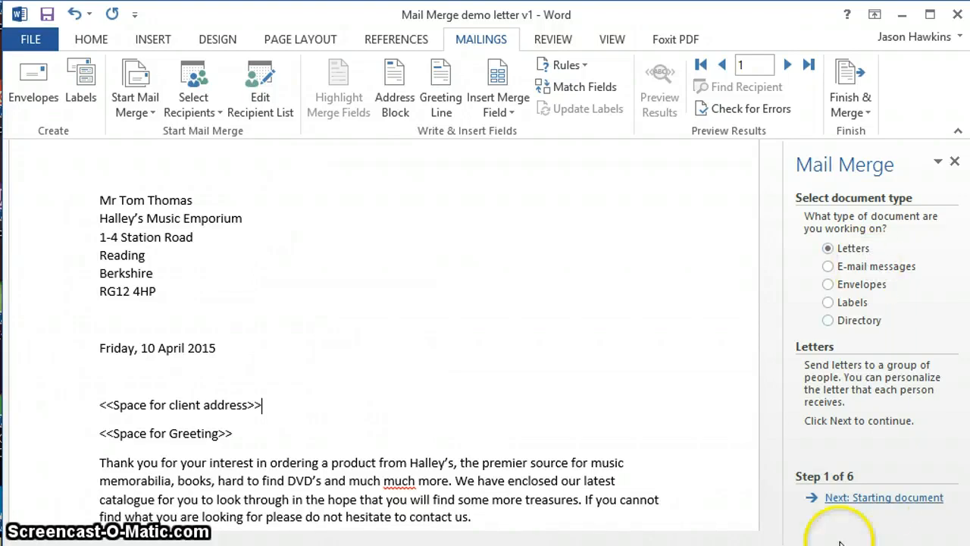
Keep Letters as the document type and the current document as the starting document, advancing the wizard to recipient selection
click(885, 498)
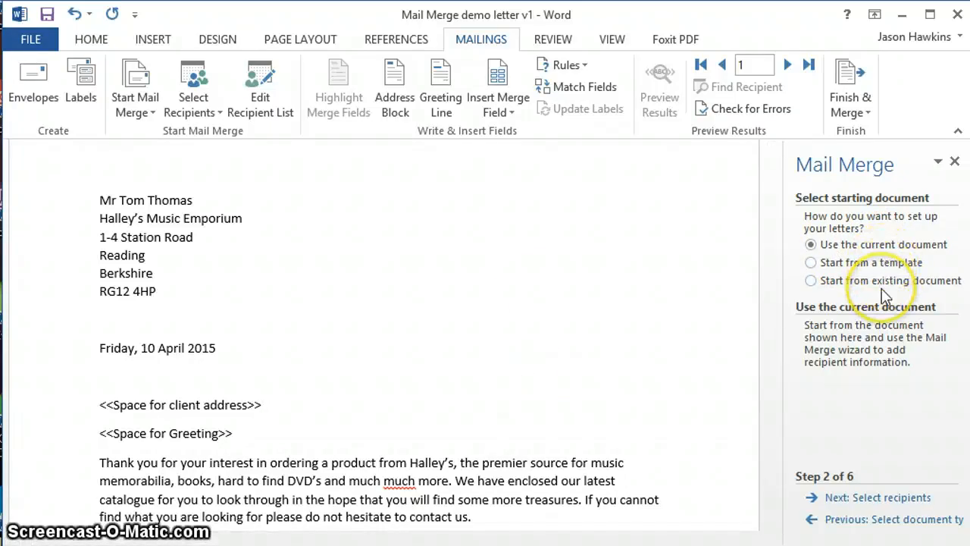
click(672, 258)
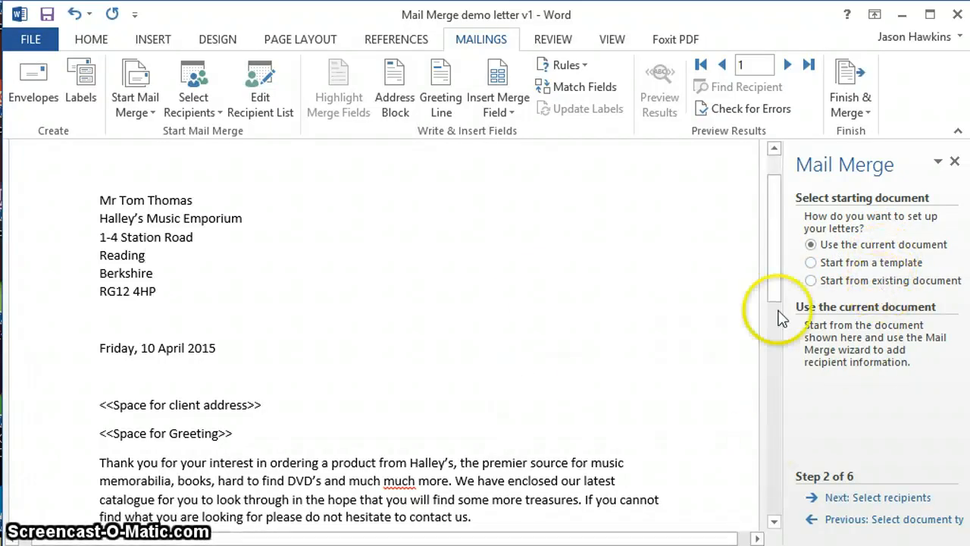
click(878, 500)
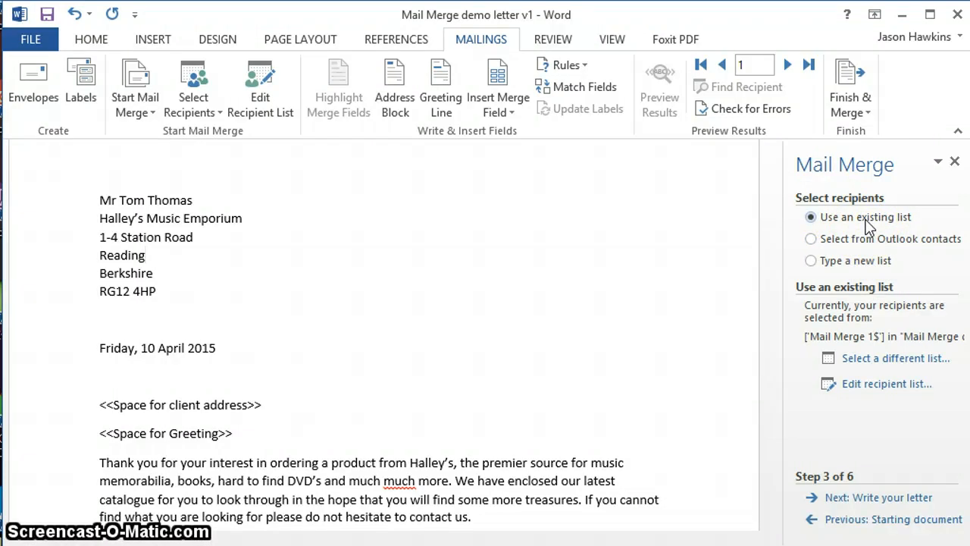
Choose a different recipient list from Documents: the Mail Merge demo workbook, using its 'Mail Merge 1$' table
click(891, 361)
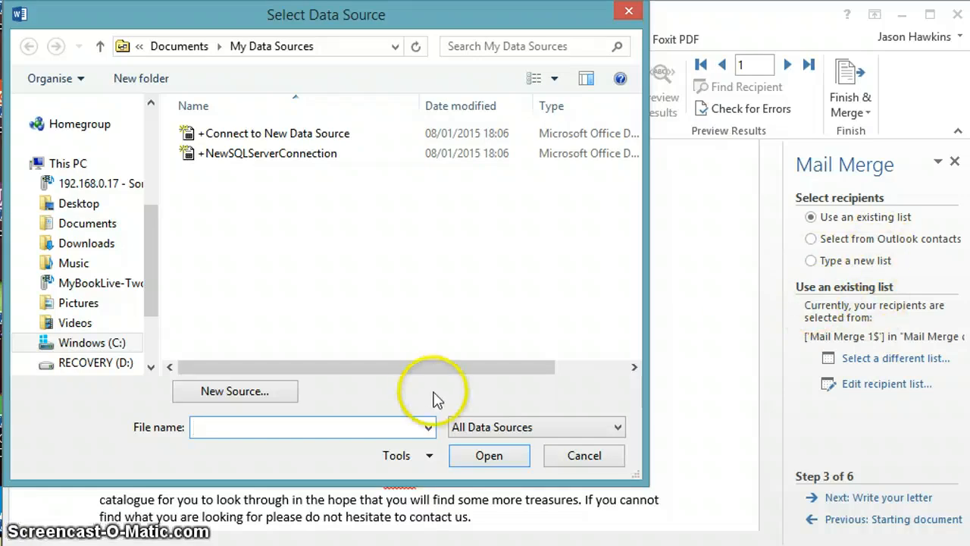
mouse_move(150, 241)
mouse_down()
mouse_move(144, 275)
mouse_move(140, 215)
mouse_up()
click(78, 288)
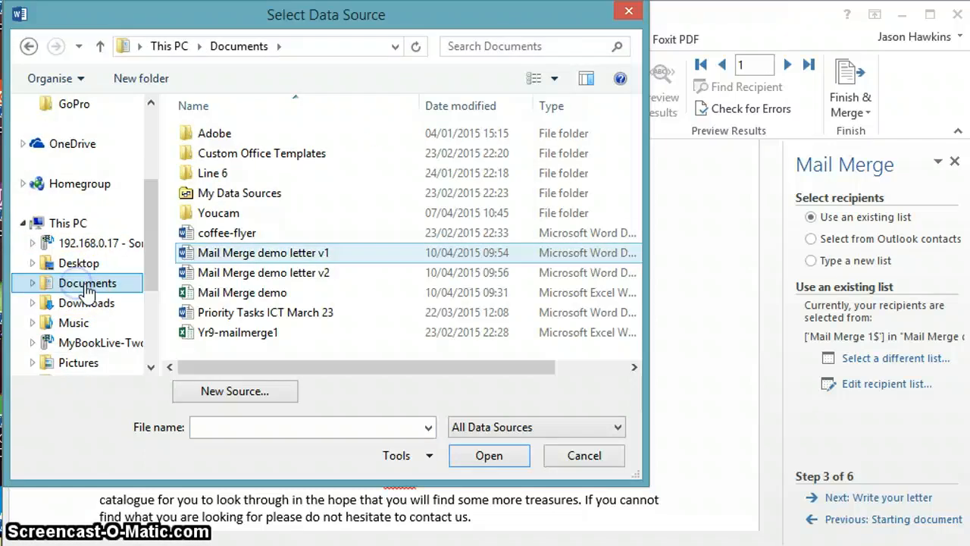
click(258, 302)
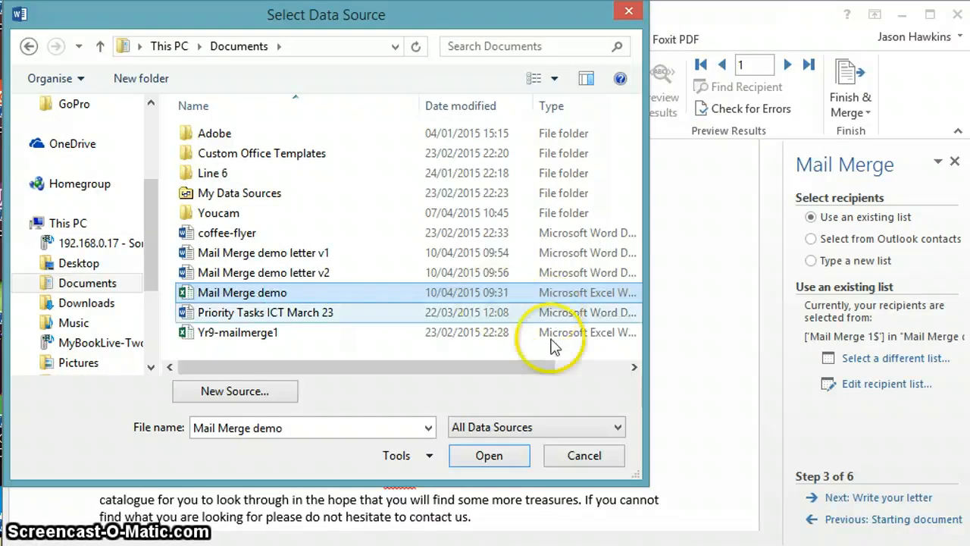
click(489, 455)
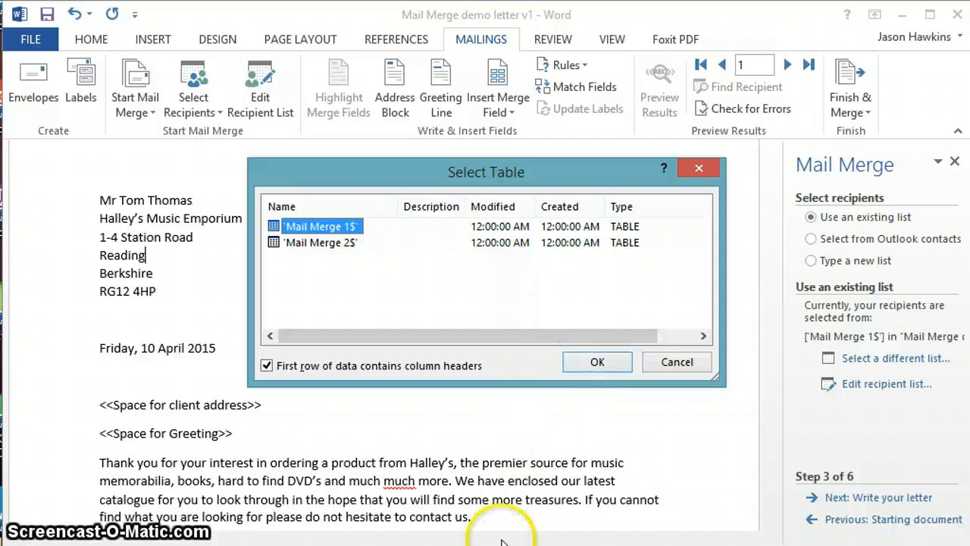
click(612, 363)
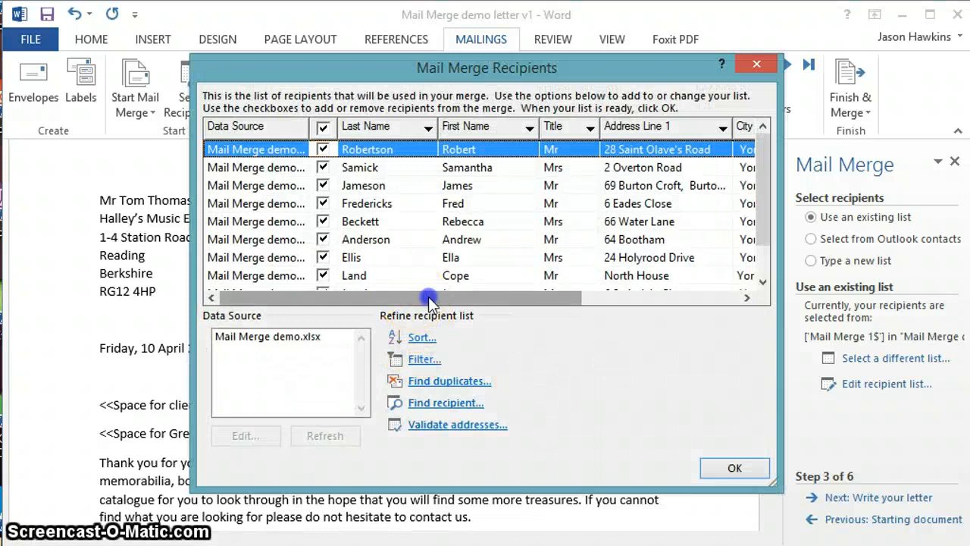
Review the mail merge recipients, accept the list with every recipient included and advance the wizard to writing the letter
drag(426, 298, 369, 311)
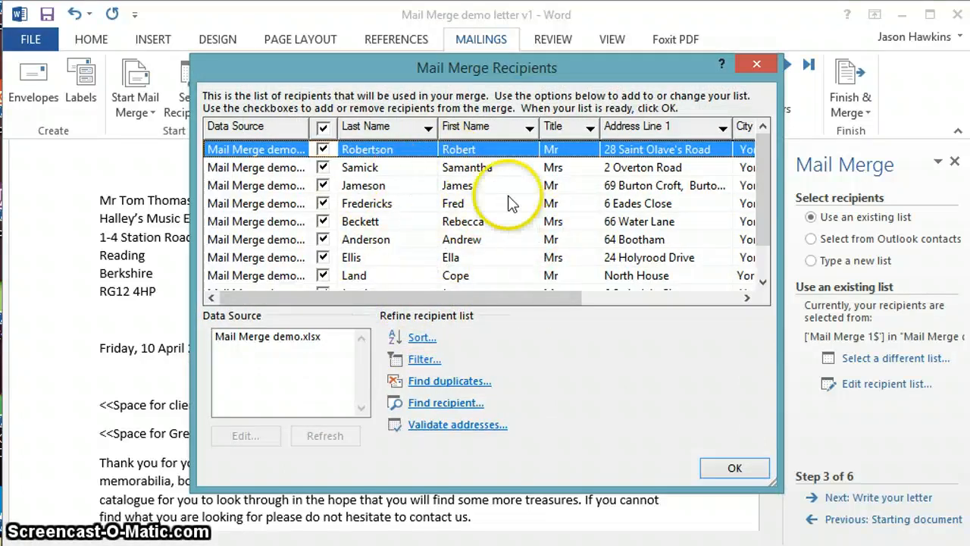
drag(507, 301, 503, 276)
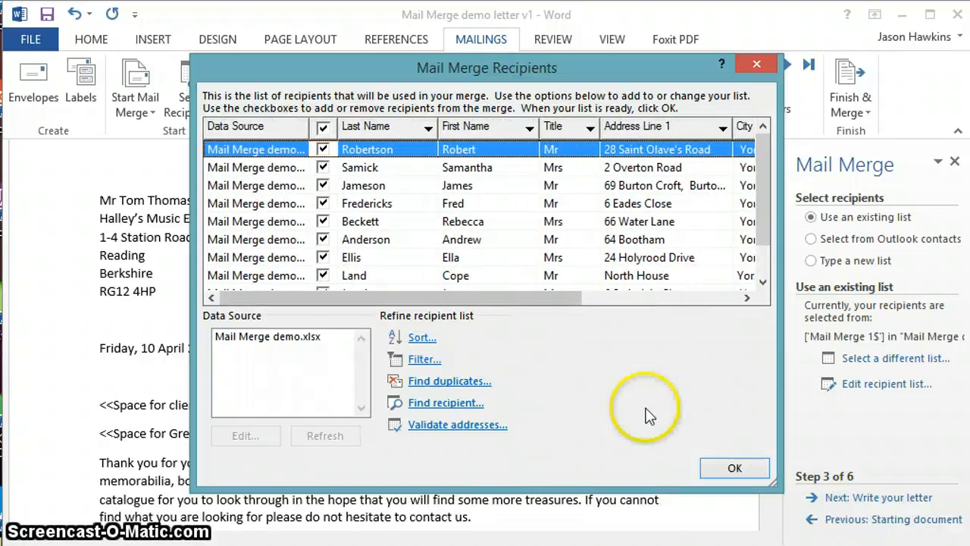
click(734, 463)
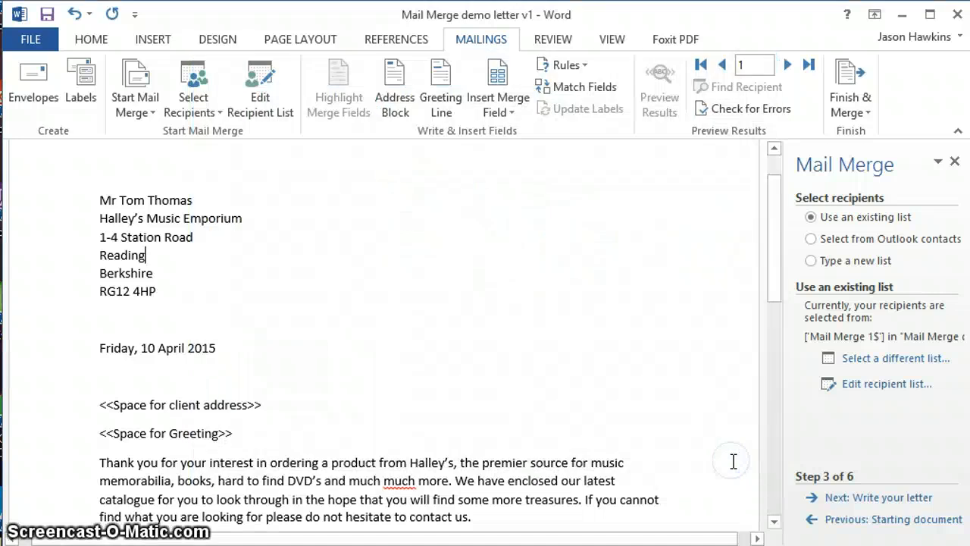
click(915, 502)
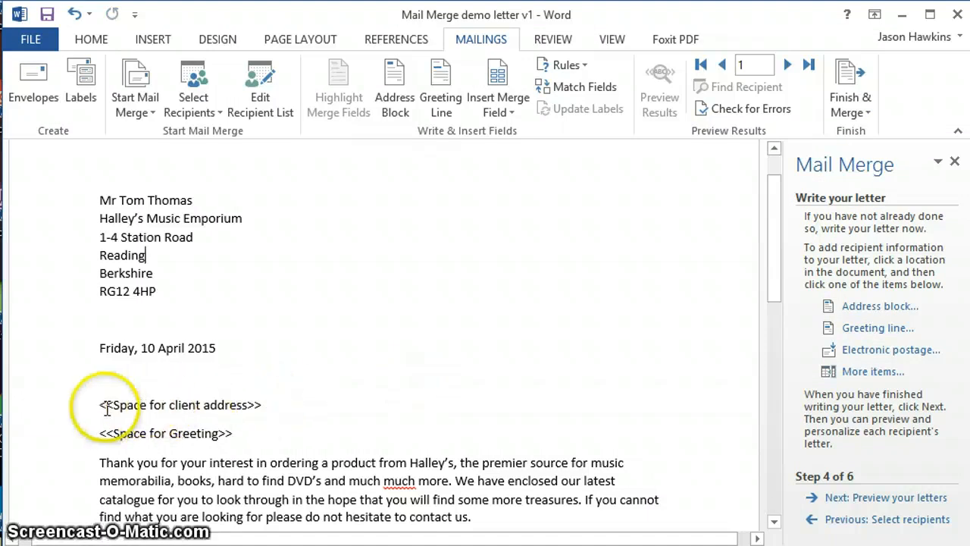
Remove the client address placeholder and start an address block in its place, formatting the recipient's name as courtesy title, first name and last name
click(258, 405)
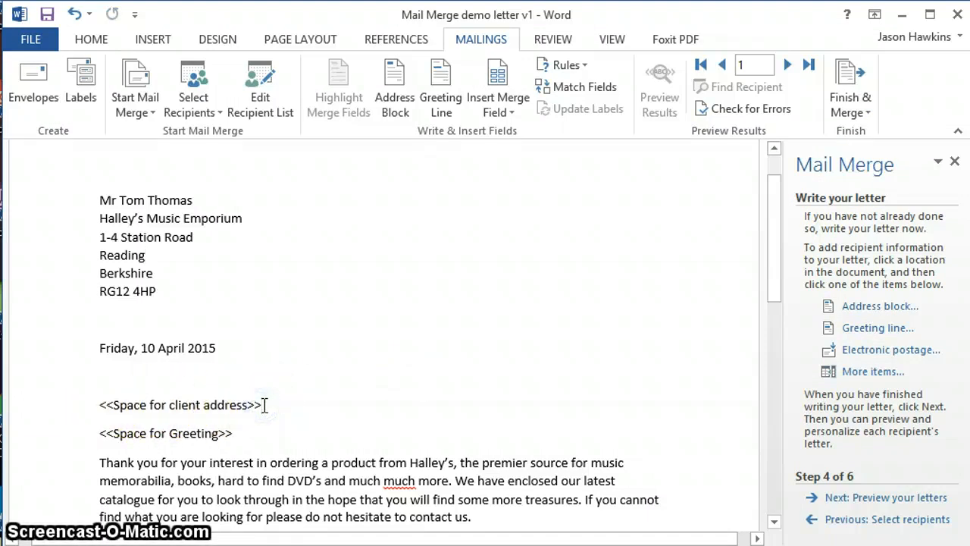
key(BackSpace)
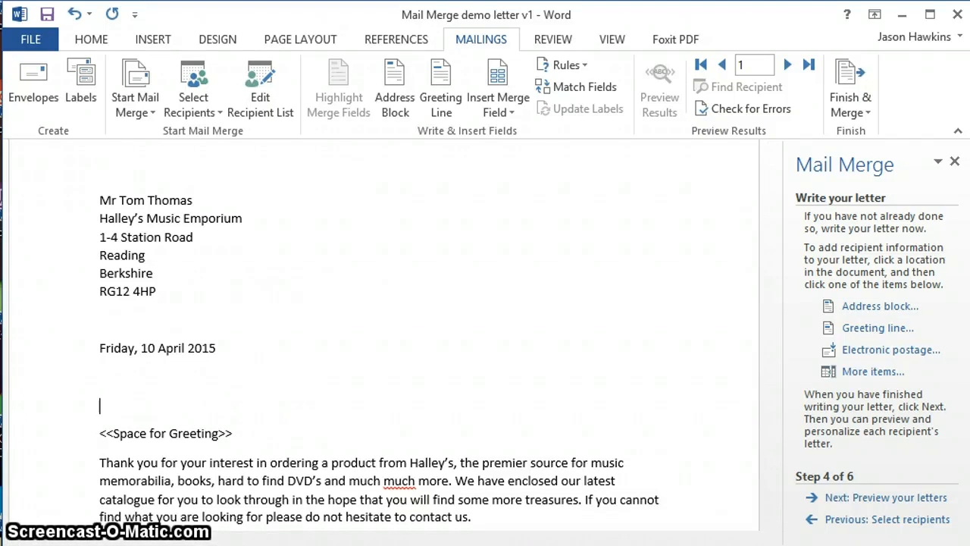
click(859, 312)
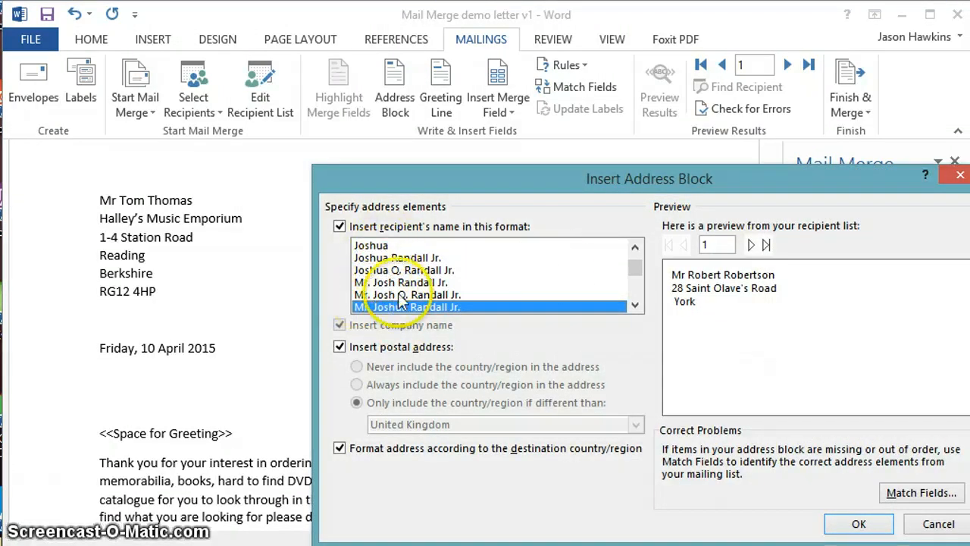
click(377, 245)
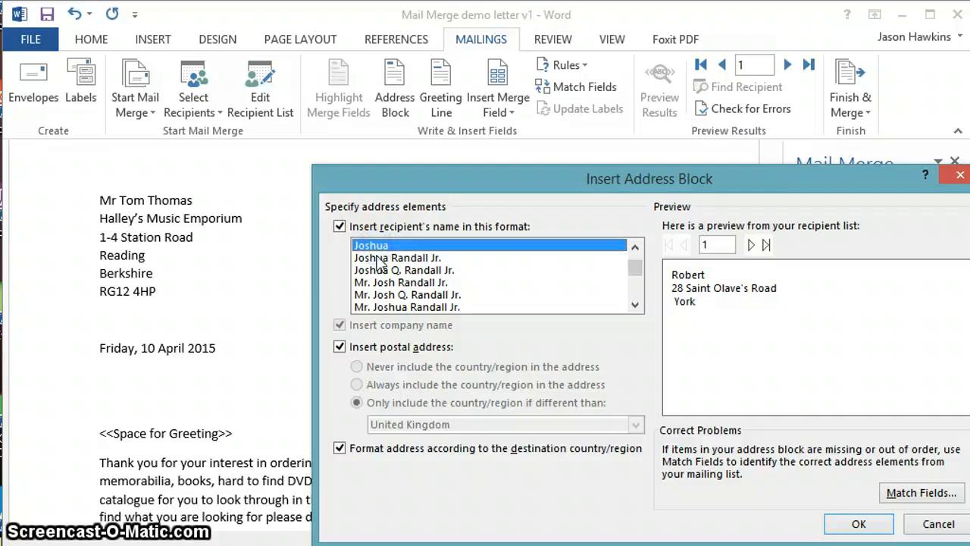
click(379, 258)
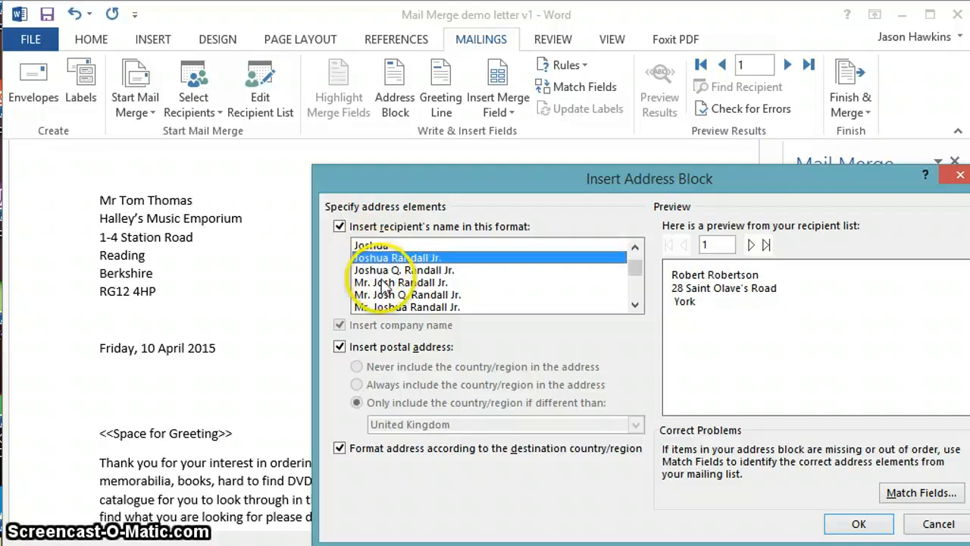
click(385, 282)
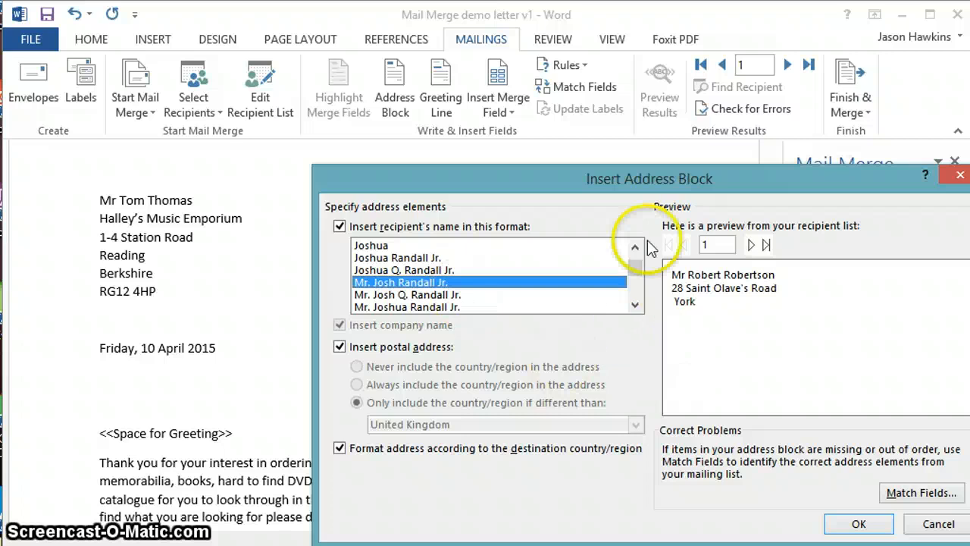
Preview the address block for the first four recipients and return to the first one, checking which address elements appear
click(750, 244)
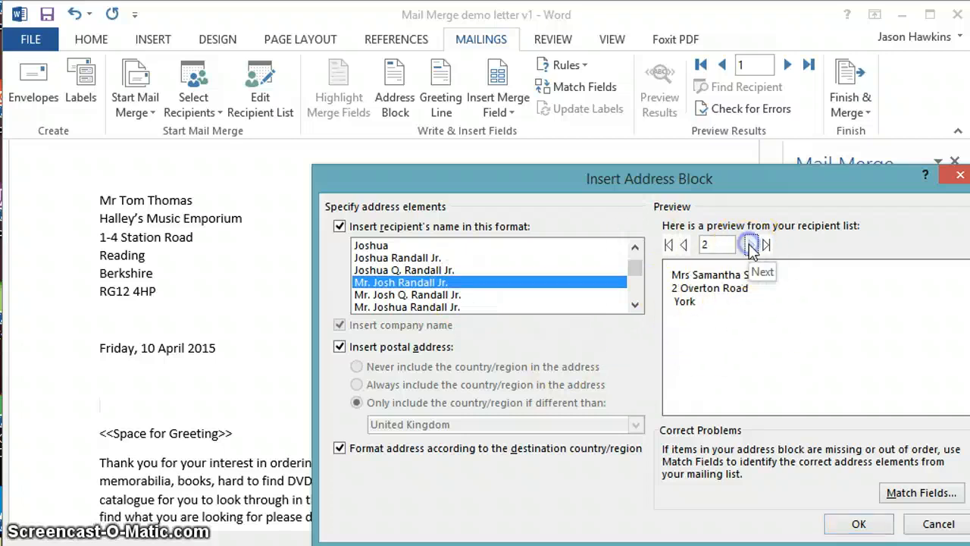
click(750, 244)
click(750, 244)
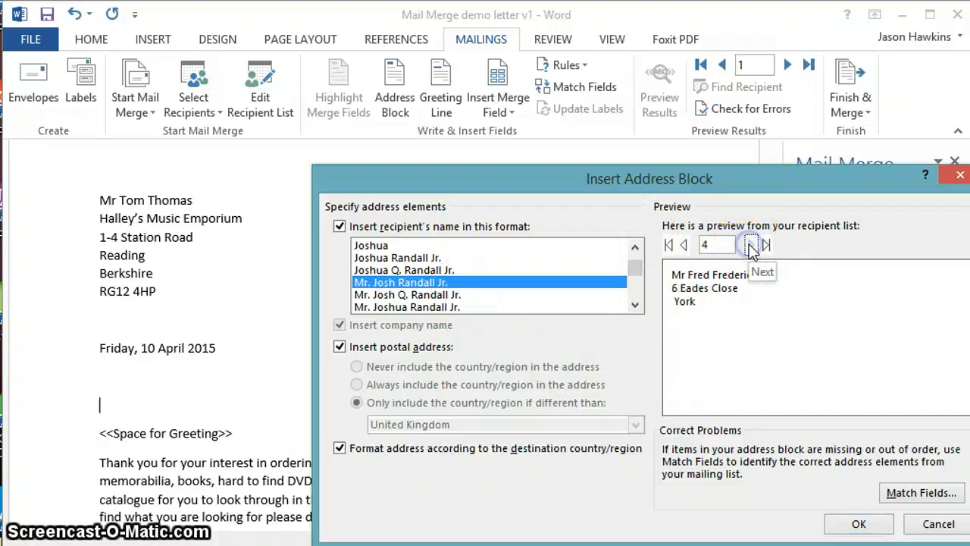
click(683, 245)
click(683, 244)
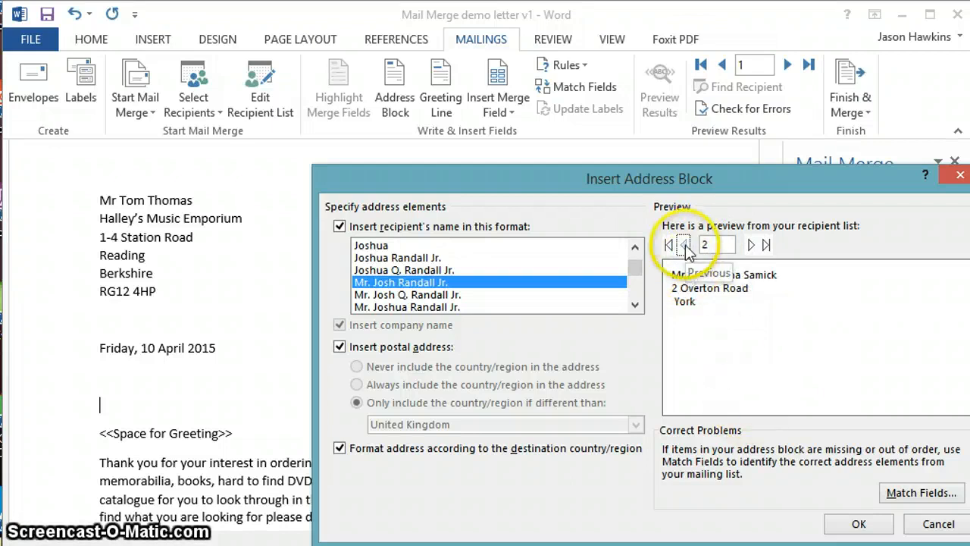
click(685, 244)
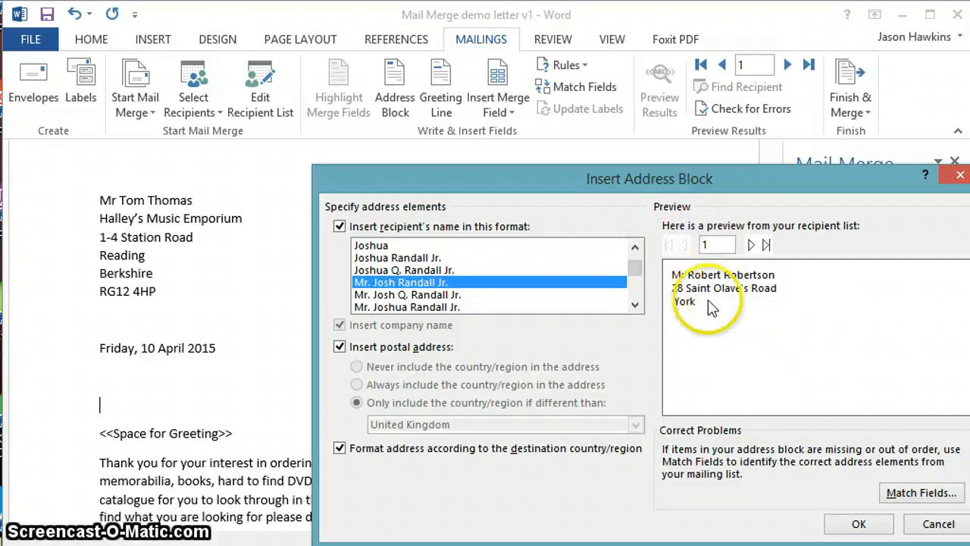
click(703, 244)
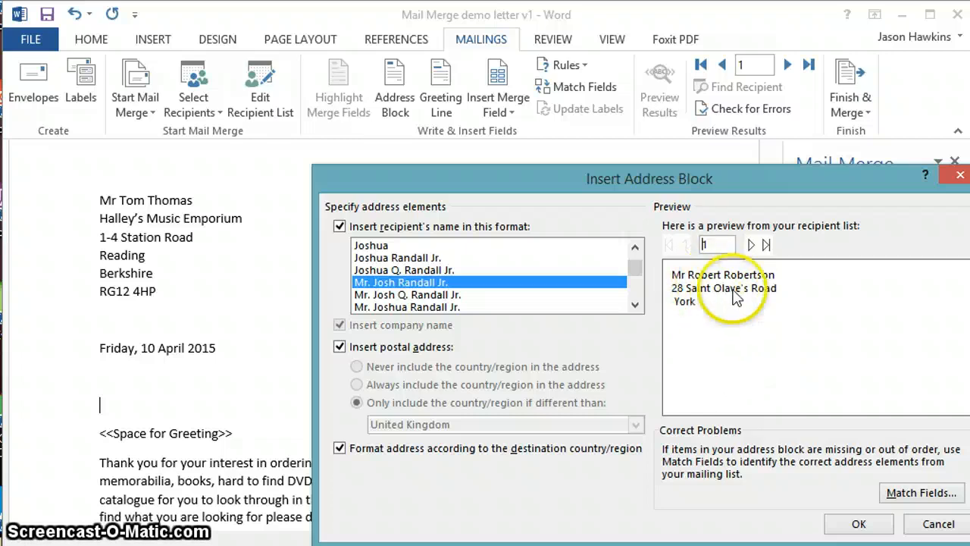
Match State to County and Postal Code to Post Code, and insert the address block into the letter
click(918, 493)
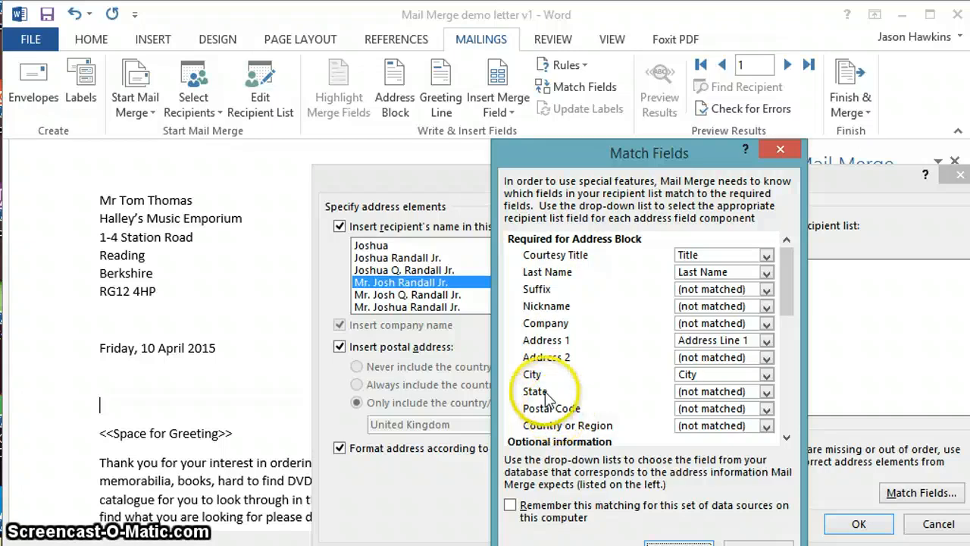
click(767, 391)
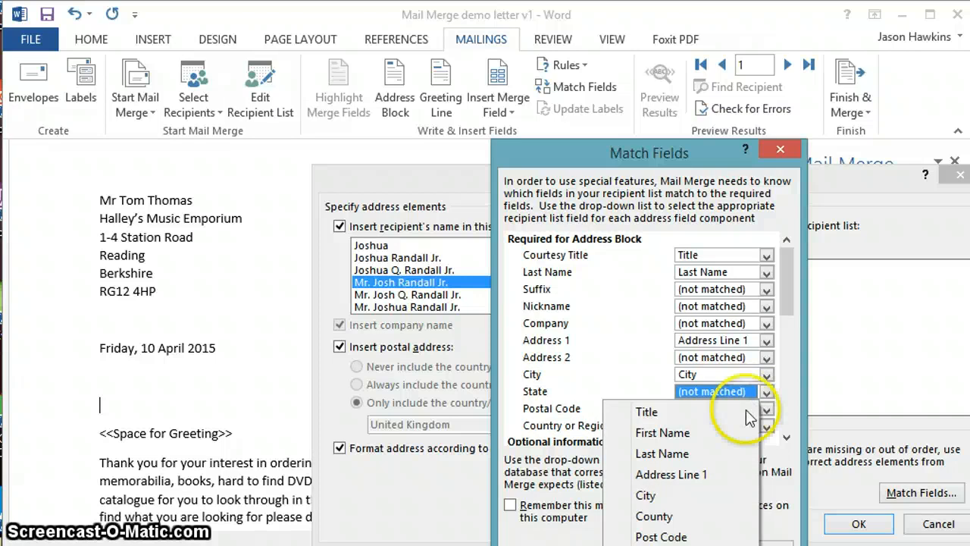
click(691, 517)
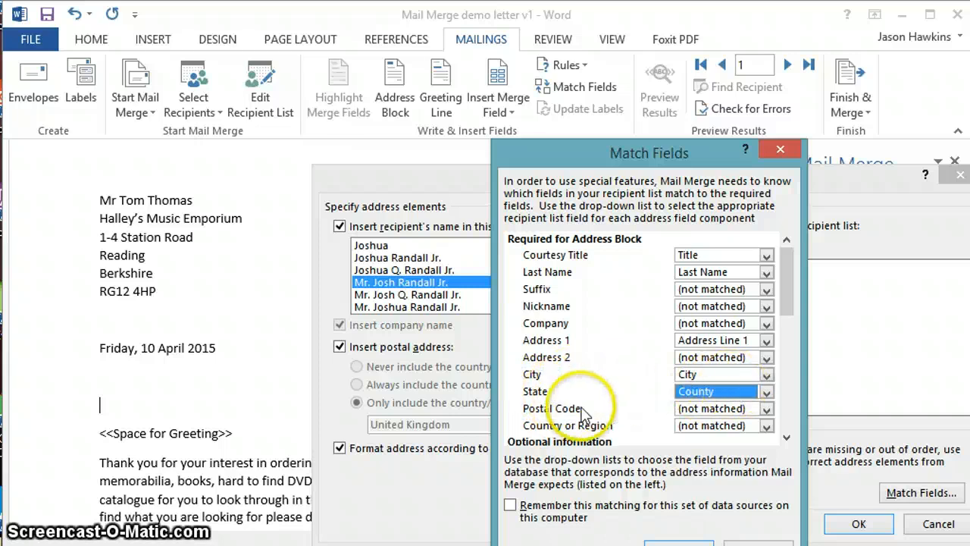
click(766, 409)
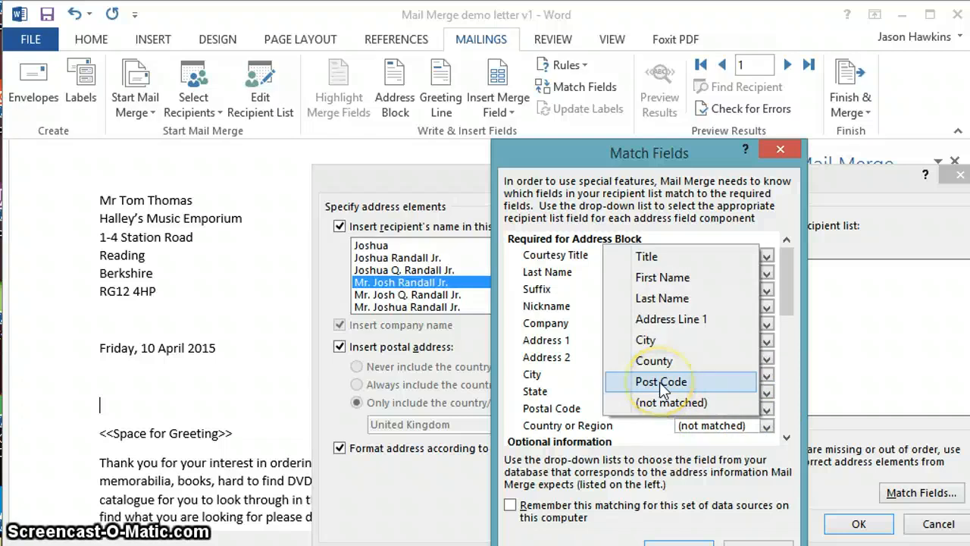
click(661, 384)
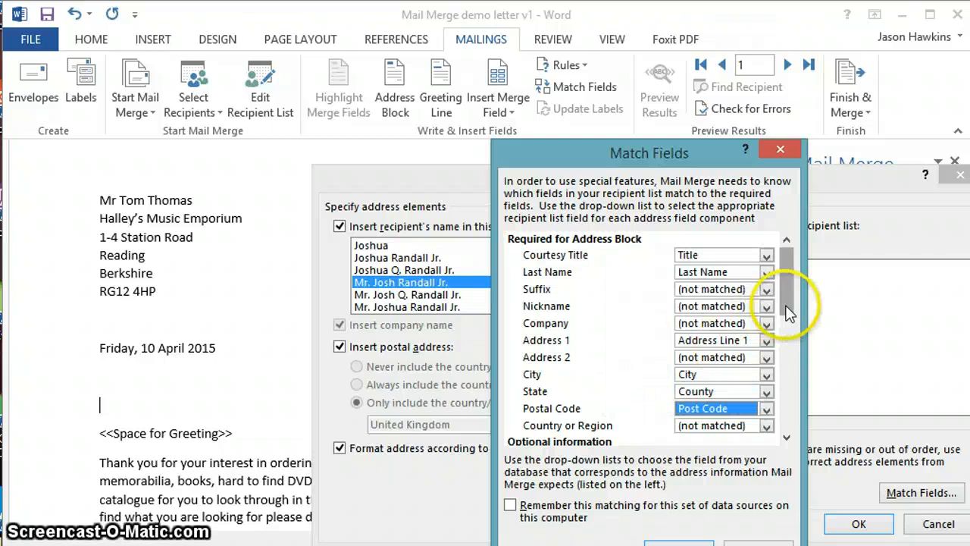
mouse_move(785, 305)
mouse_down()
mouse_move(788, 347)
mouse_move(788, 307)
mouse_up()
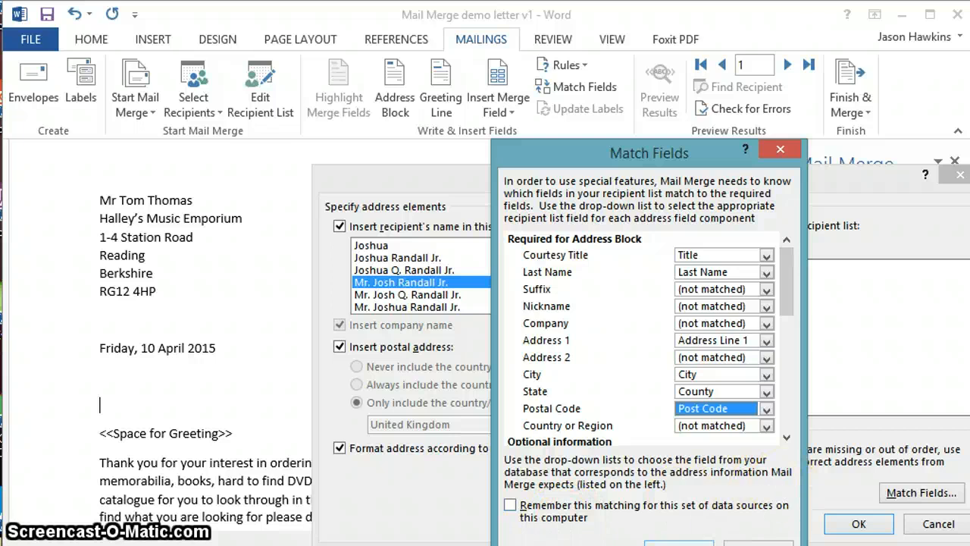
click(678, 543)
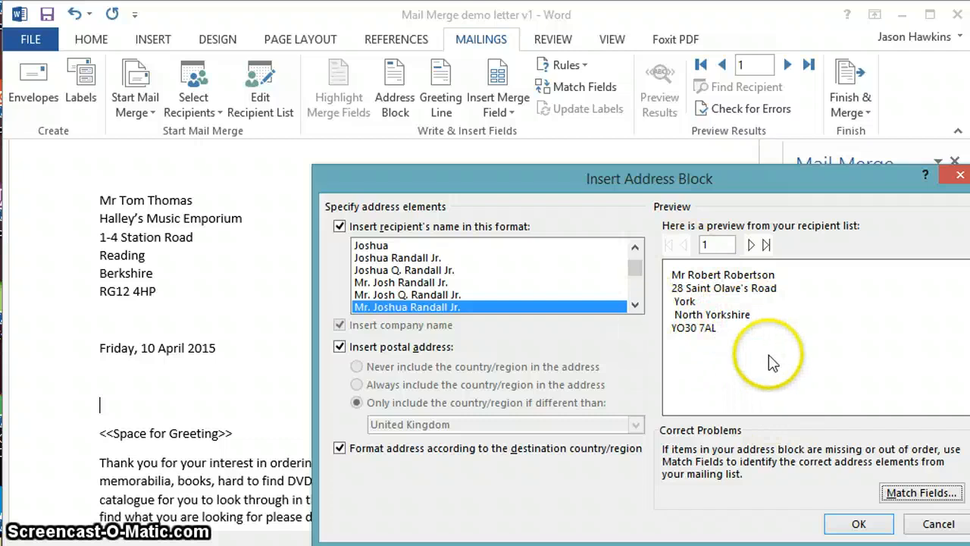
click(859, 524)
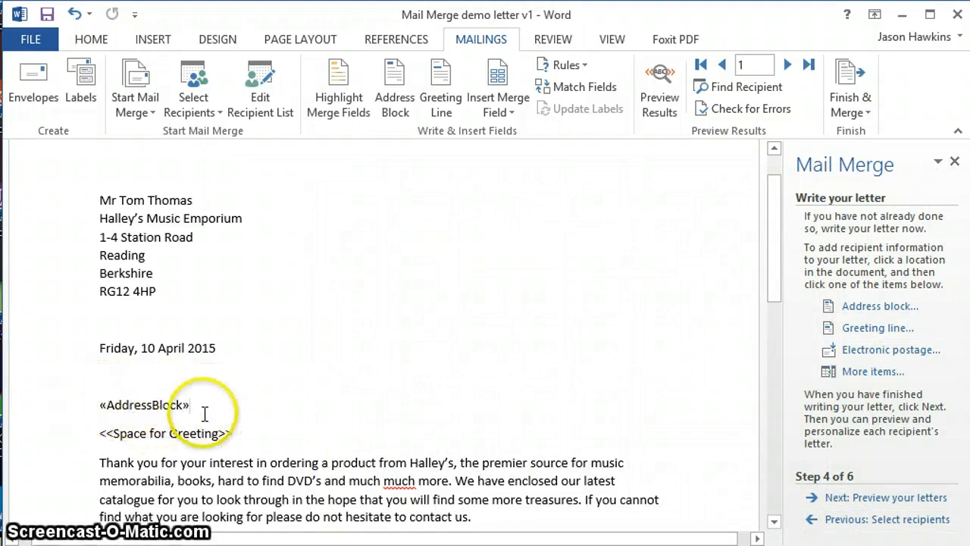
Replace the greeting placeholder with a greeting line of 'Dear', the recipient's title and full name, and a comma
click(237, 432)
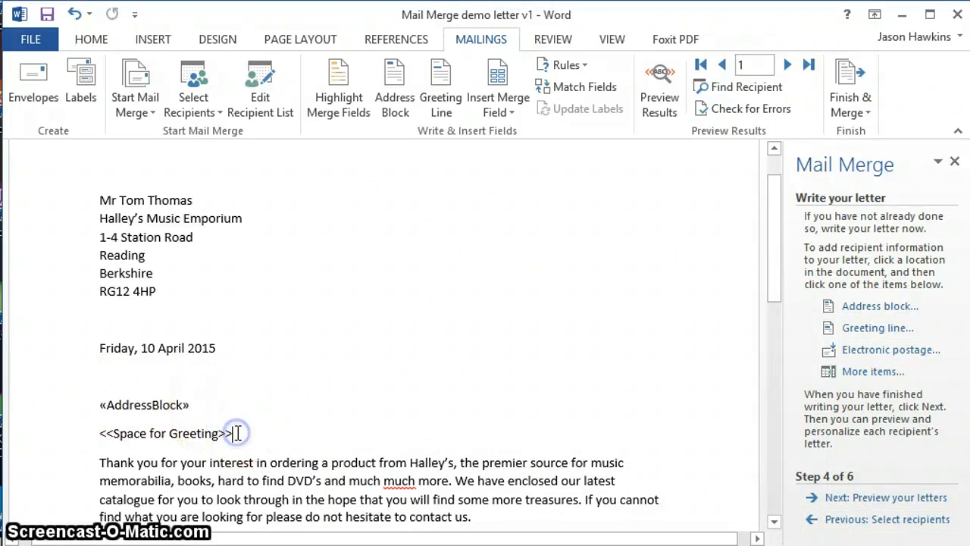
key(BackSpace)
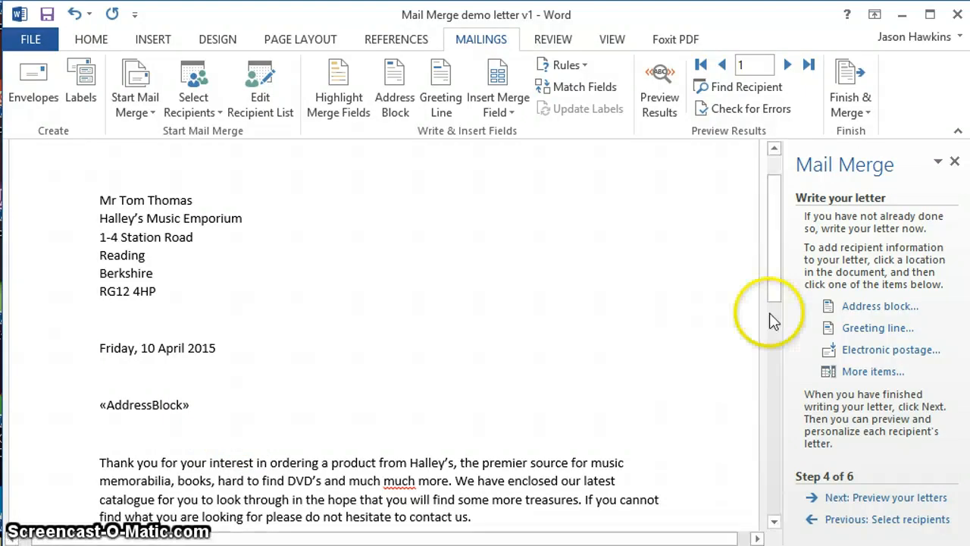
click(883, 328)
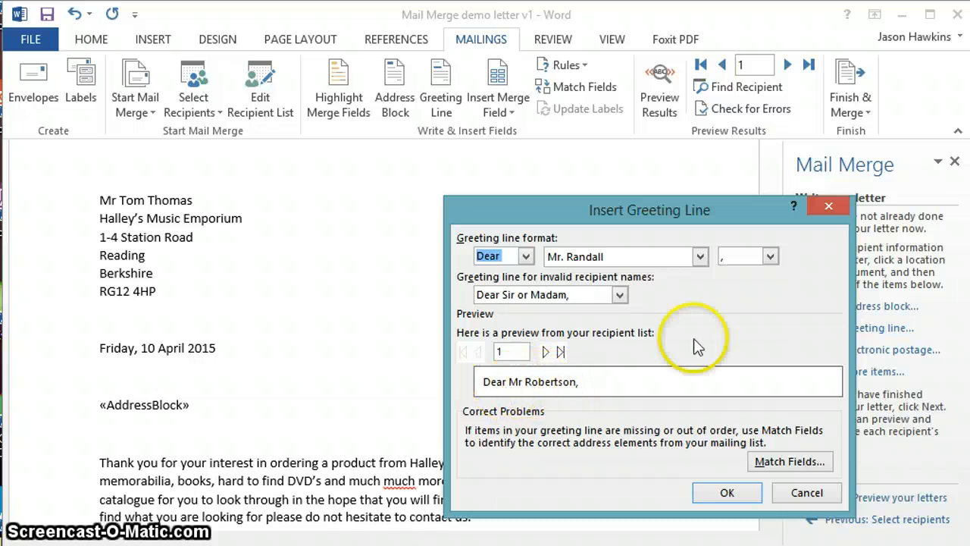
click(699, 256)
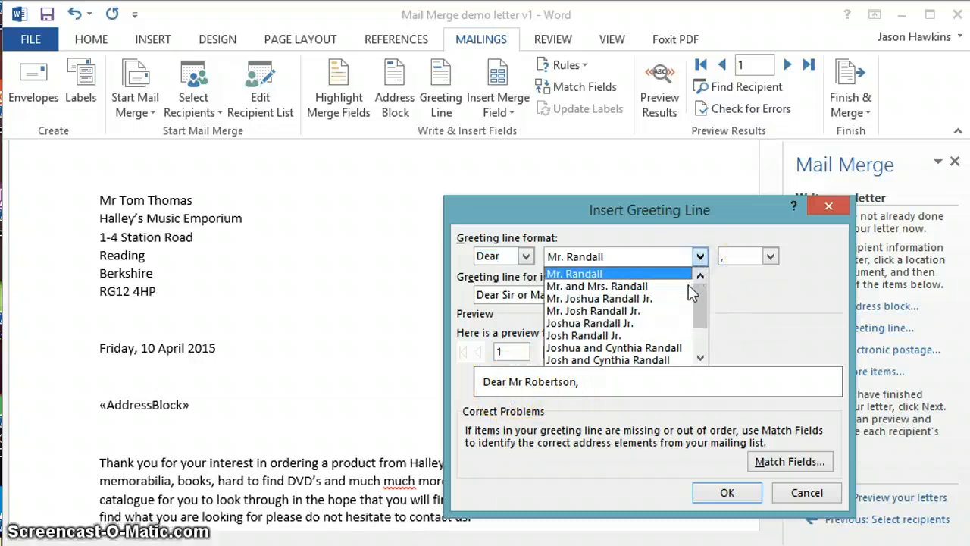
click(679, 298)
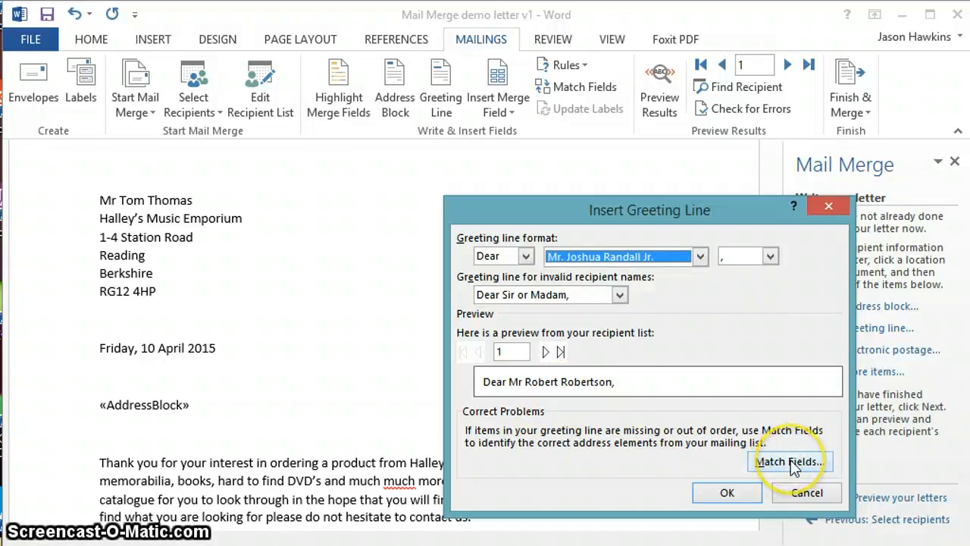
click(726, 493)
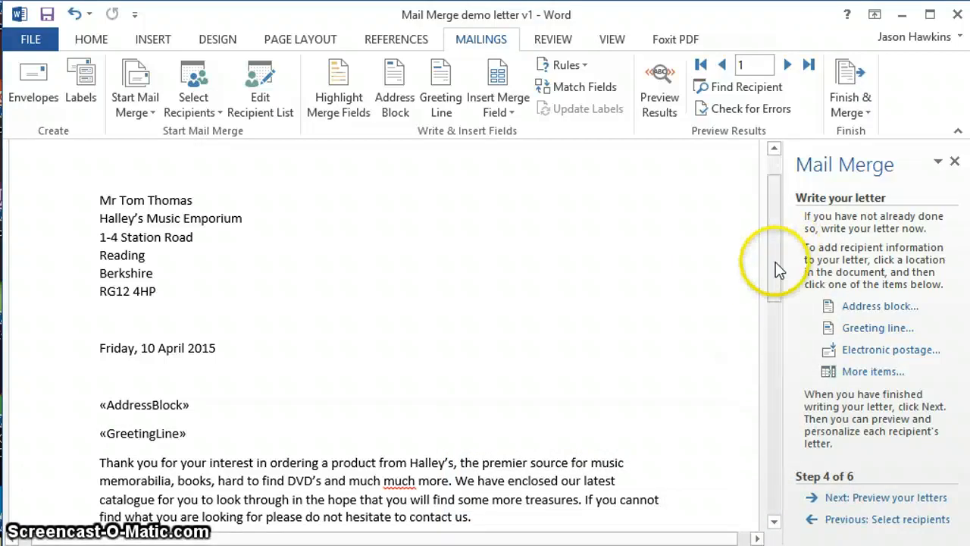
Preview the merge results in the letter and go through the recipients to check each address and greeting
mouse_move(773, 264)
mouse_down()
mouse_move(777, 308)
mouse_move(760, 368)
mouse_move(777, 269)
mouse_up()
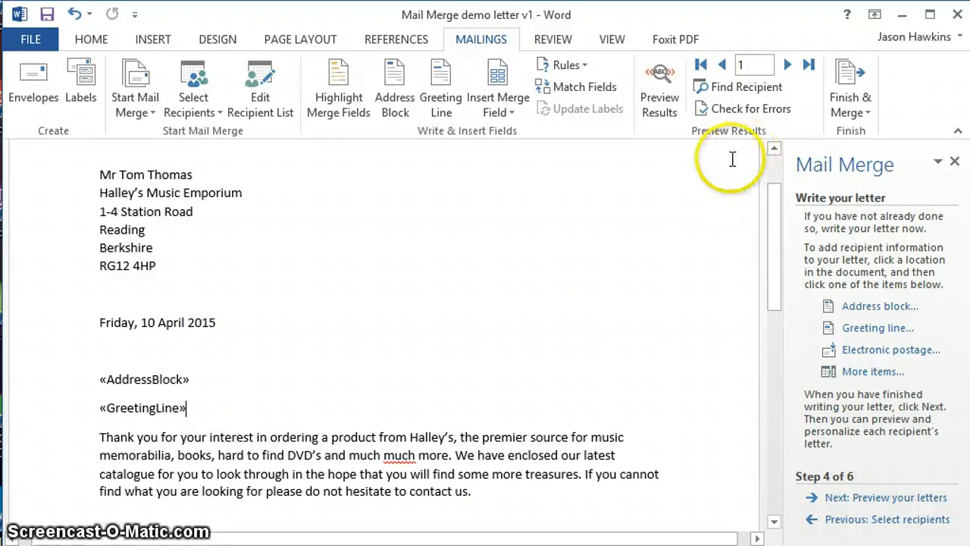
click(660, 88)
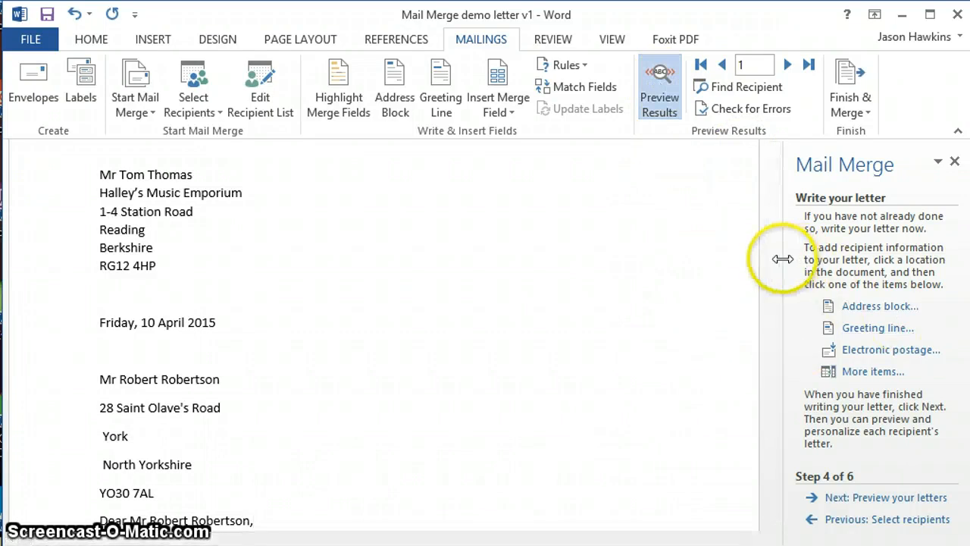
drag(776, 263, 769, 326)
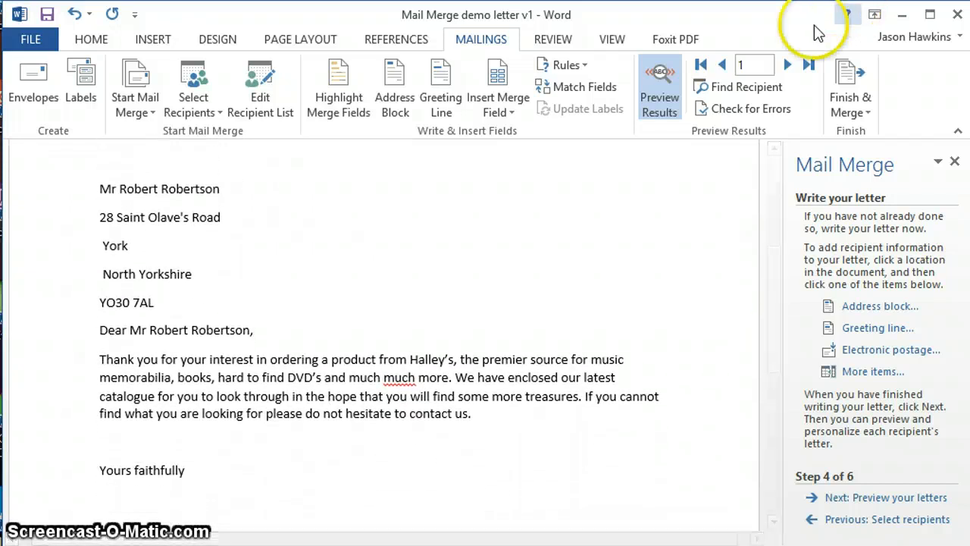
click(789, 65)
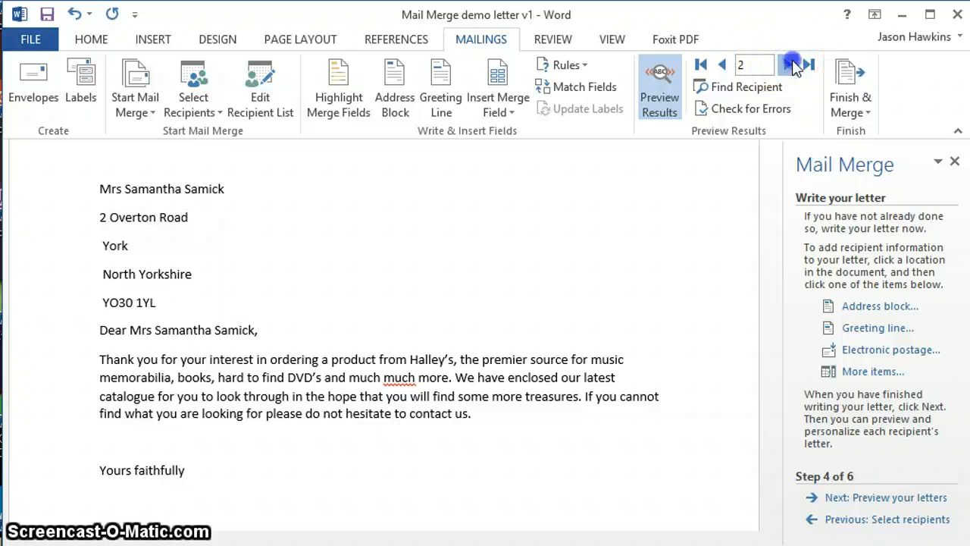
click(790, 65)
click(790, 65)
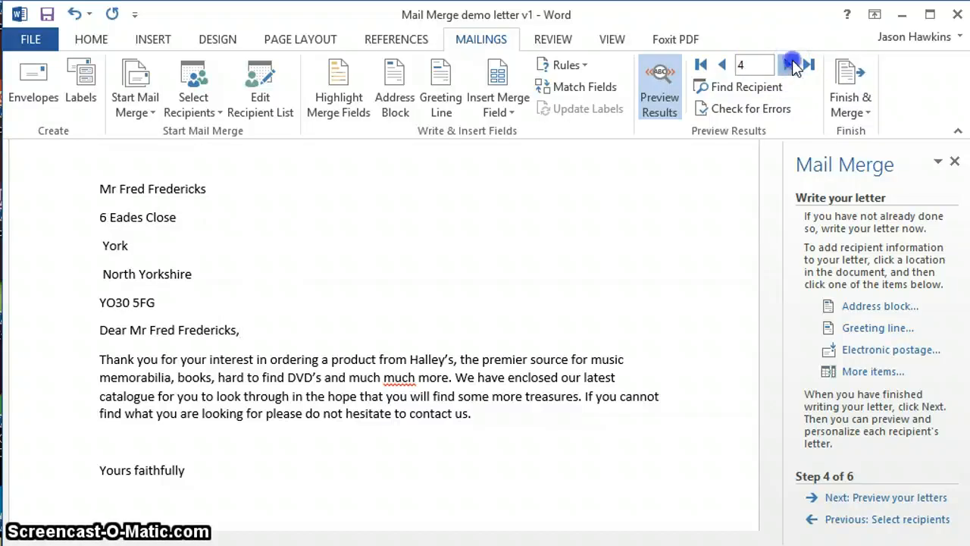
click(790, 66)
click(790, 65)
click(790, 65)
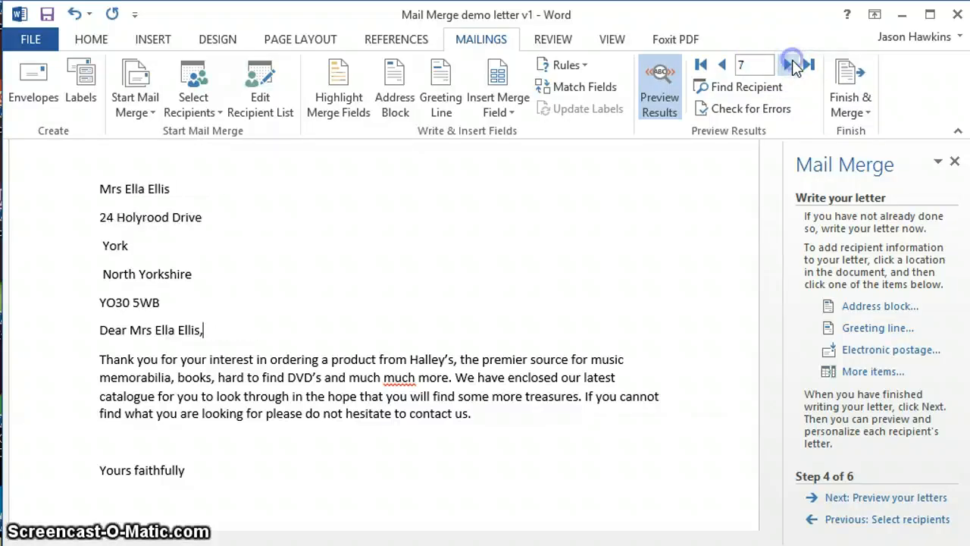
click(722, 65)
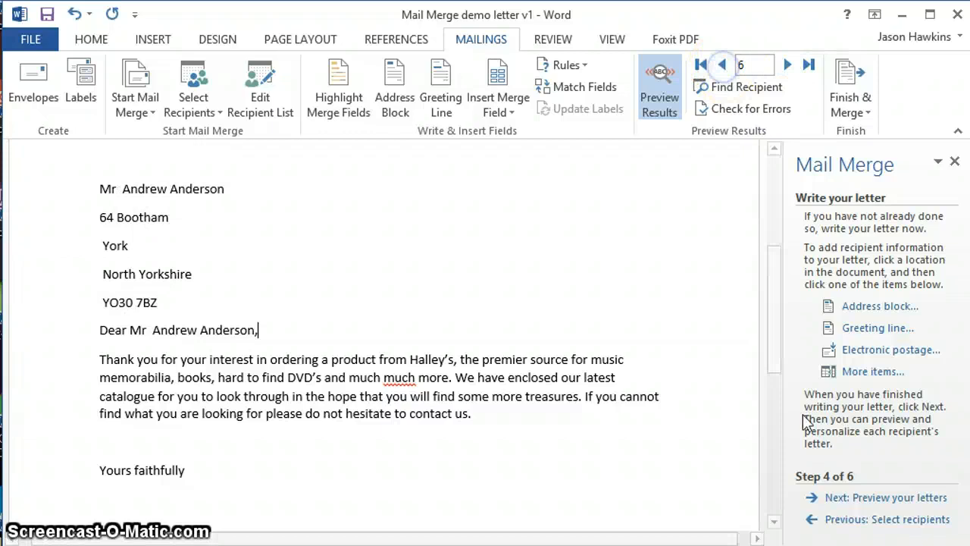
Advance the wizard to completing the merge and merge all records into a new document of individual letters
click(894, 498)
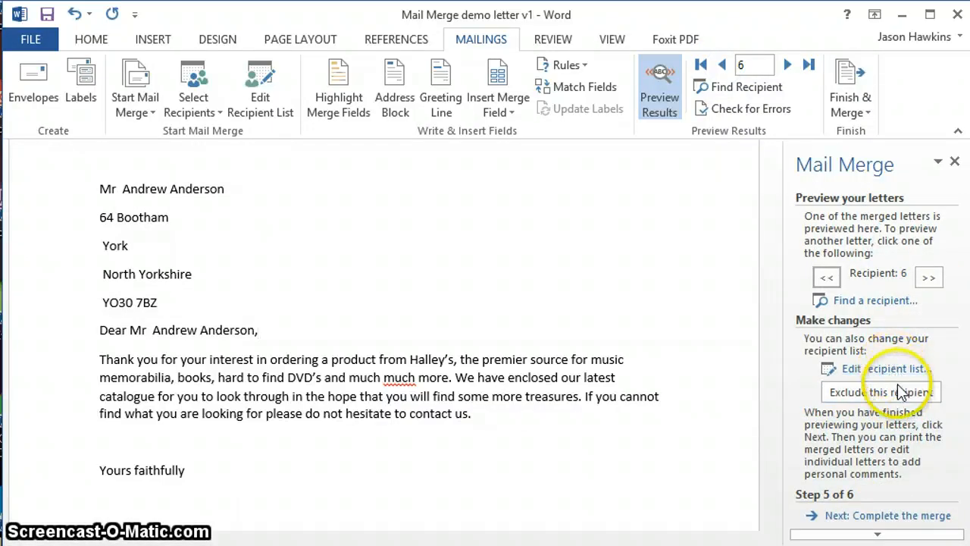
click(916, 517)
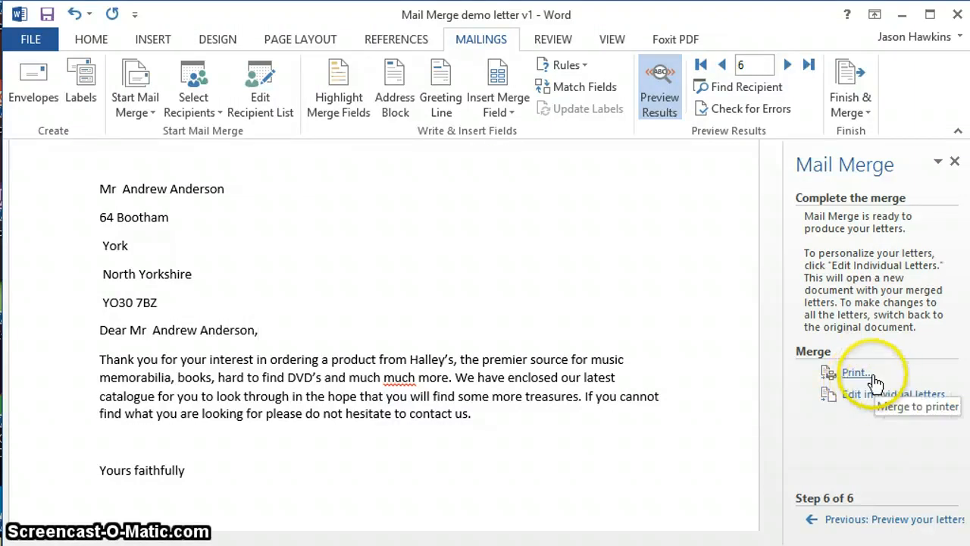
click(891, 395)
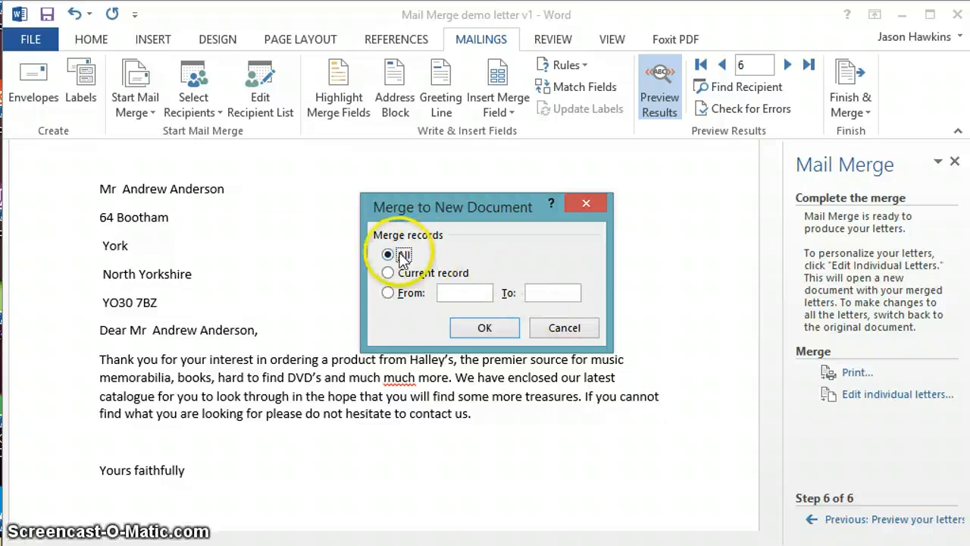
click(484, 327)
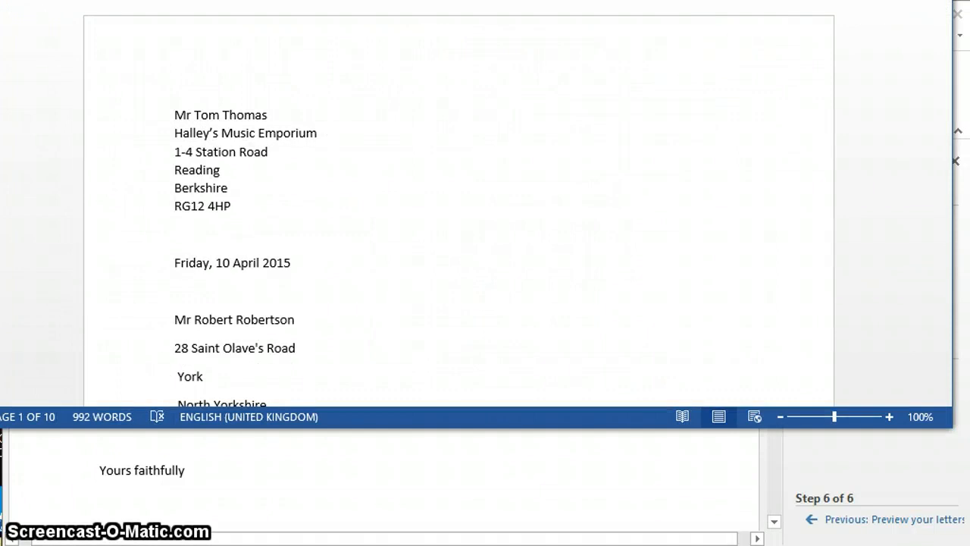
Bring the merged letters document fully into view and look through its pages
drag(757, 0, 761, 53)
drag(710, 0, 726, 15)
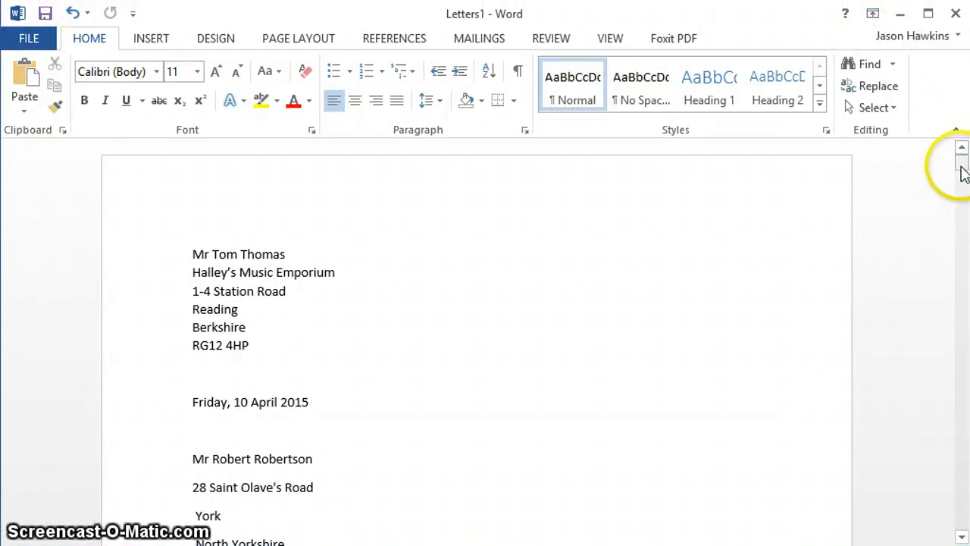
drag(962, 173, 953, 144)
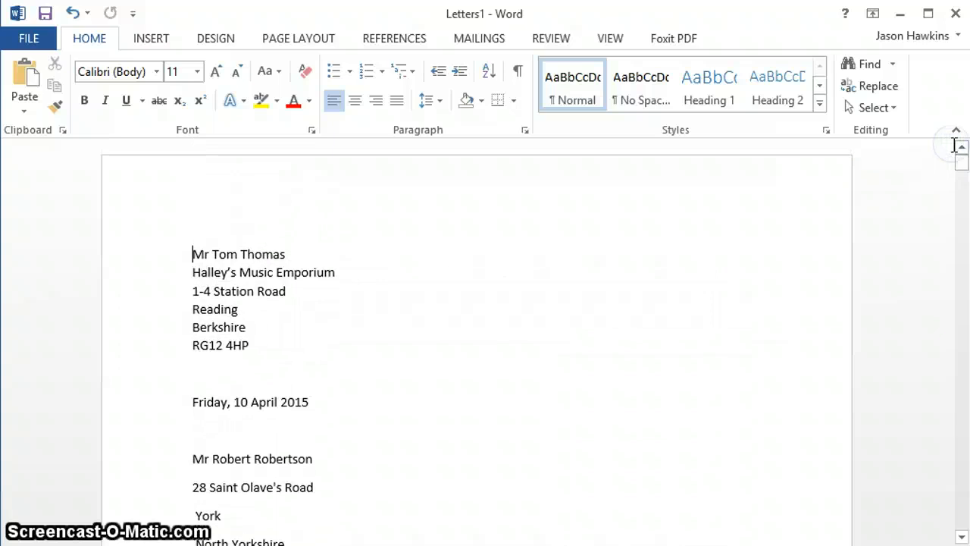